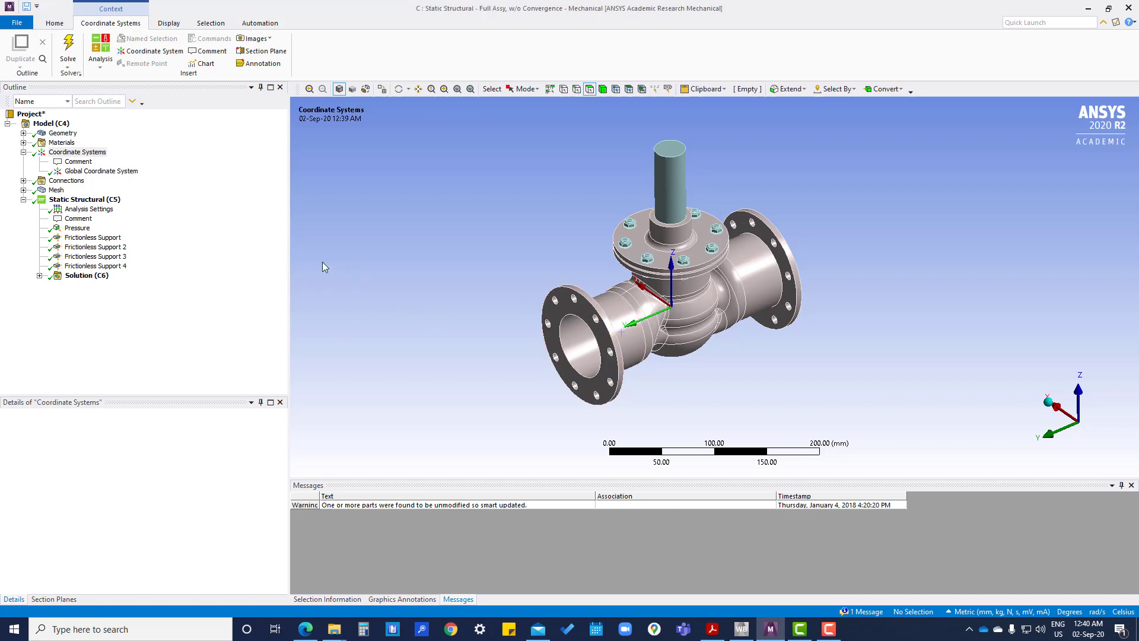
Insert a coordinate system with its origin on the inlet pipe's outer cylindrical face
right_click(81, 153)
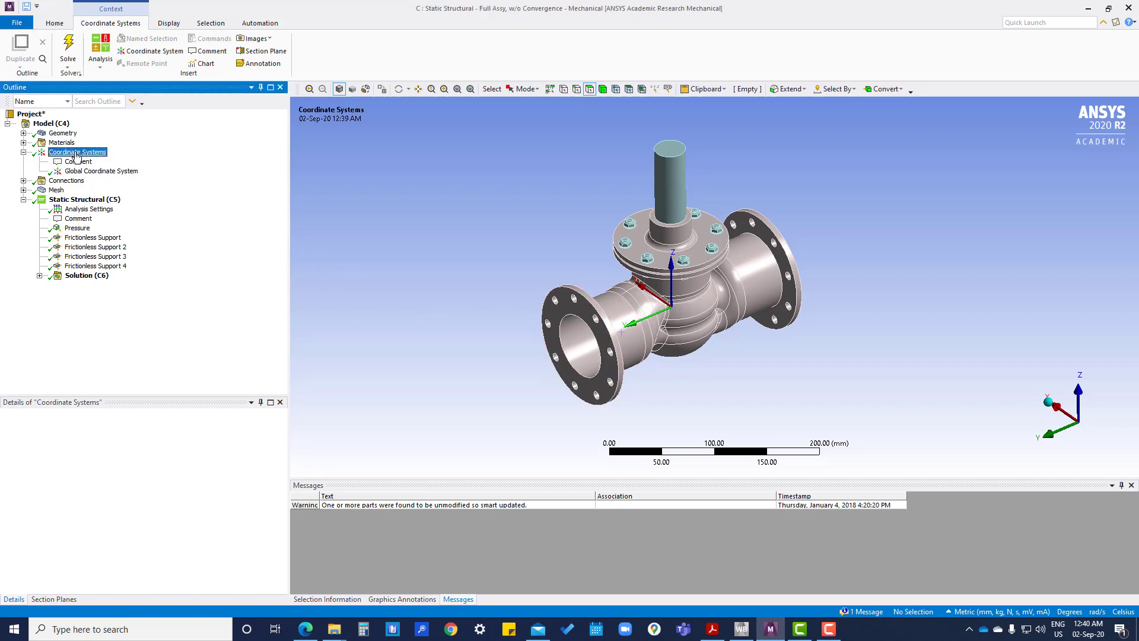
left_click(187, 158)
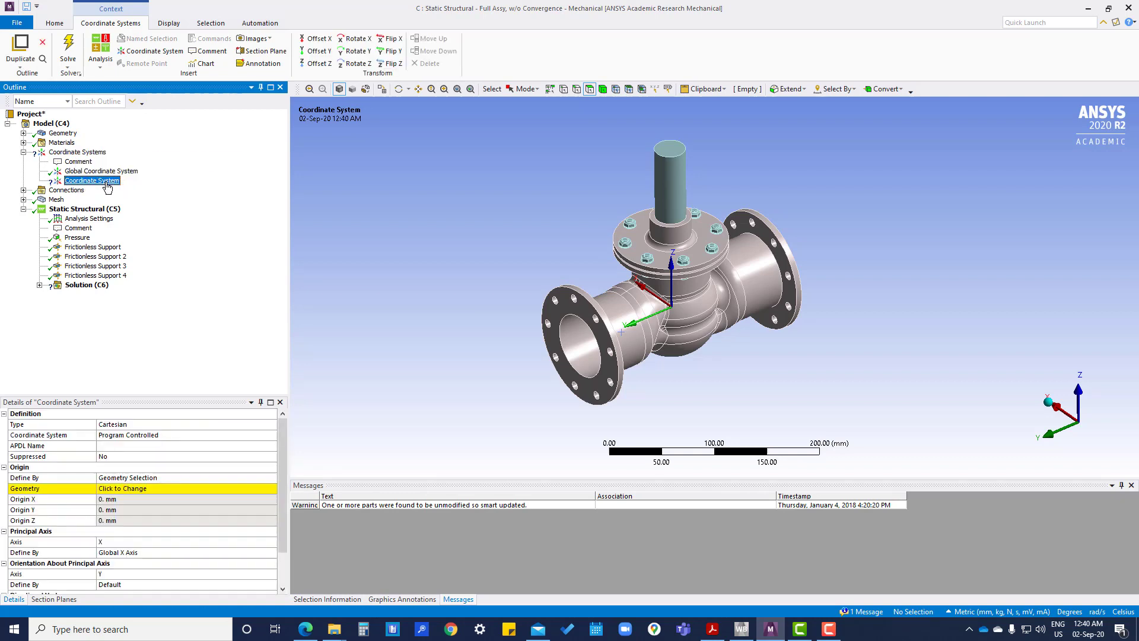
left_click(126, 489)
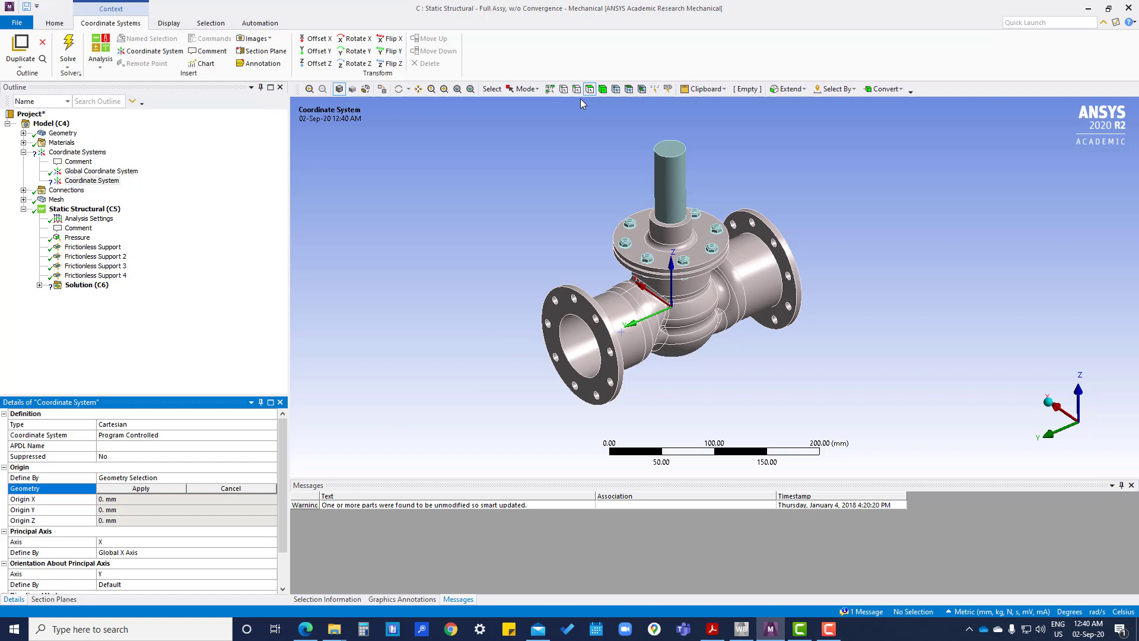
left_click(613, 303)
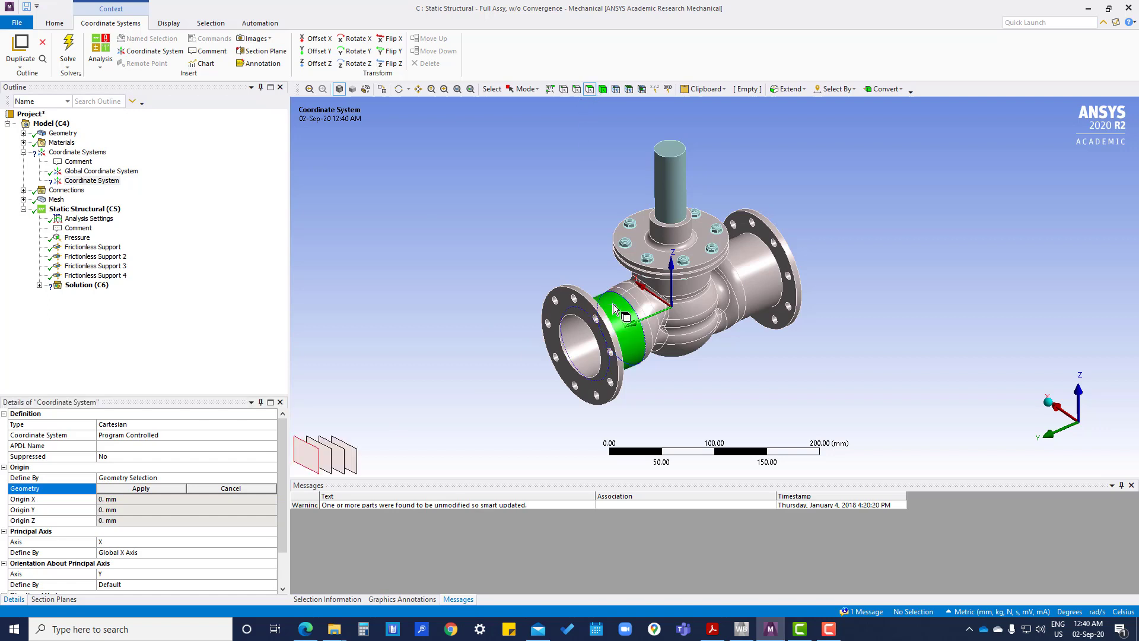
left_click(142, 490)
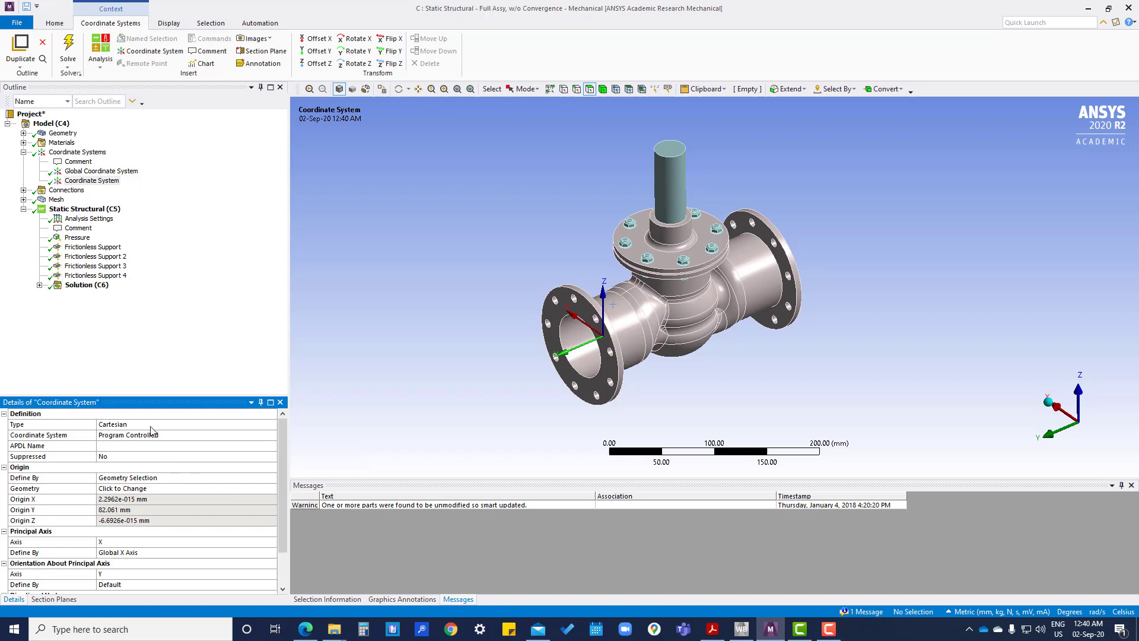
Change the new coordinate system's type to Cylindrical
left_click(179, 424)
left_click(270, 424)
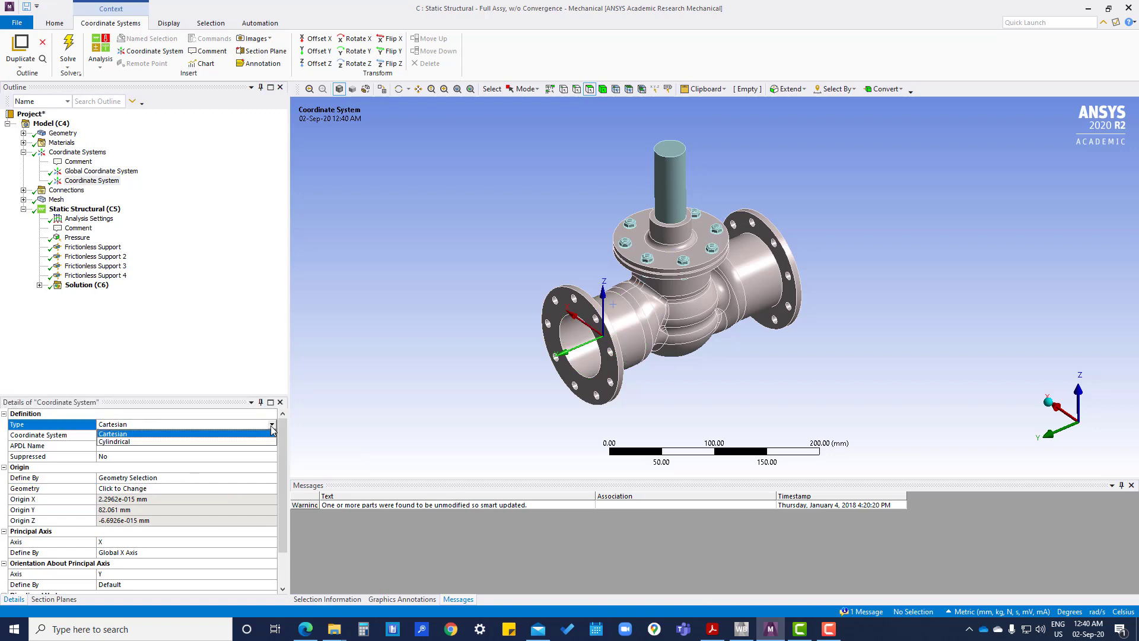
left_click(147, 444)
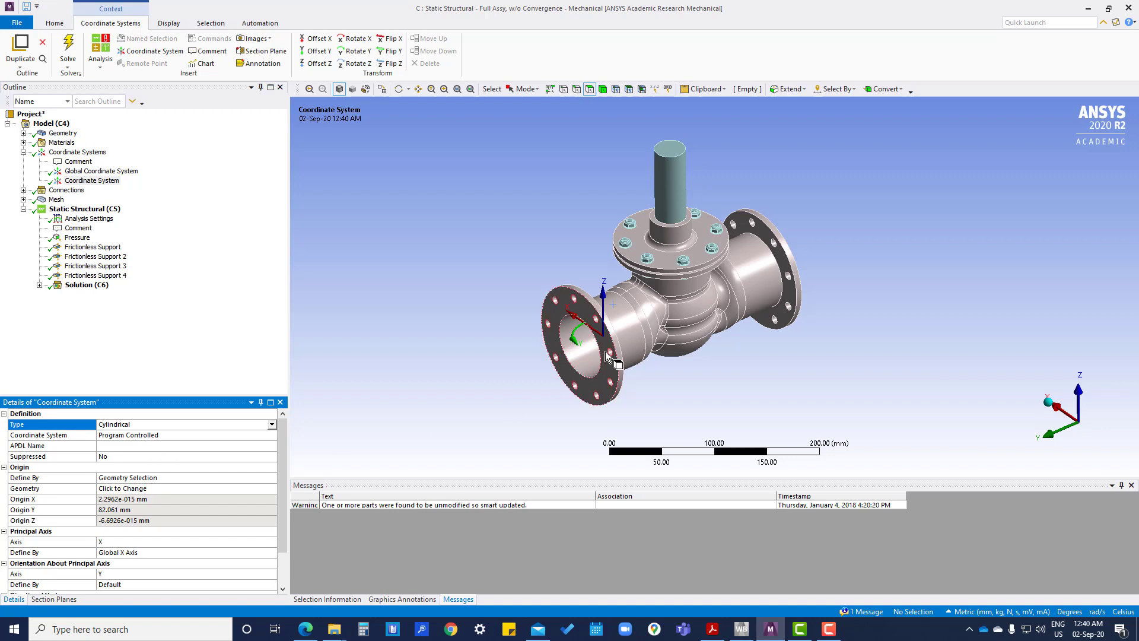
middle_click_drag(588, 354, 603, 354)
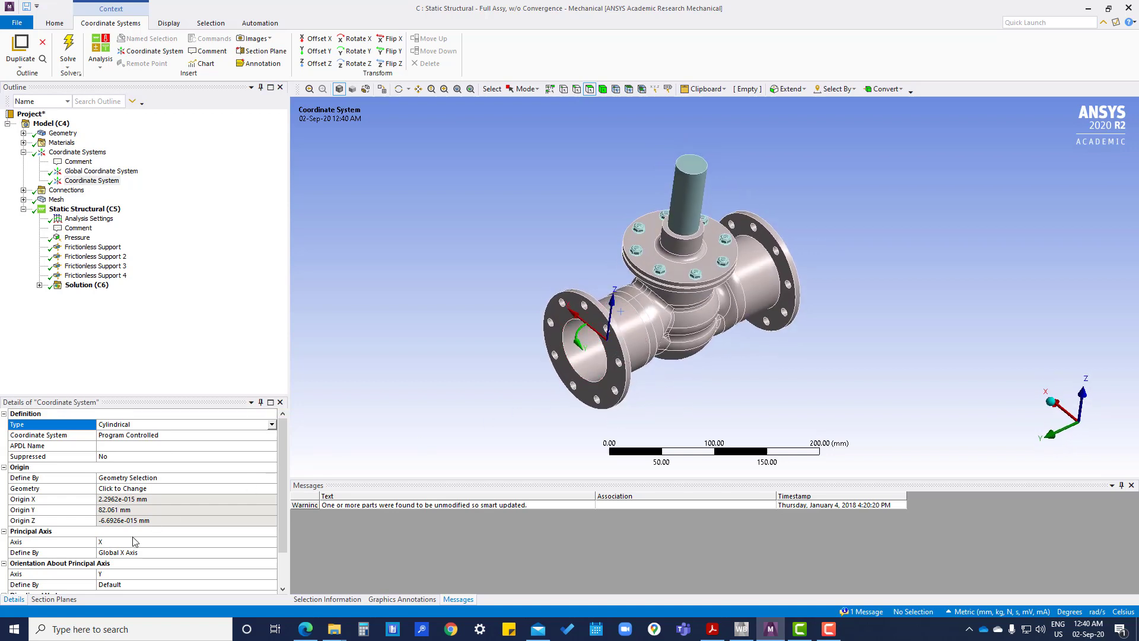
scroll(152, 576, "down", 1)
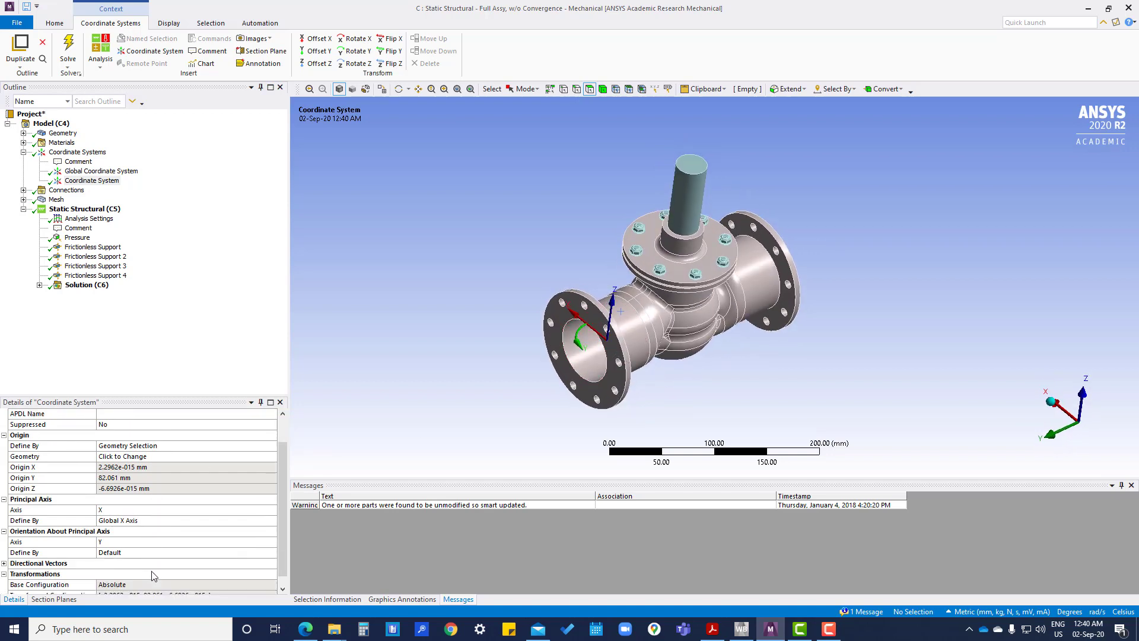
Define the principal axis orientation by the Global Z Axis
left_click(152, 542)
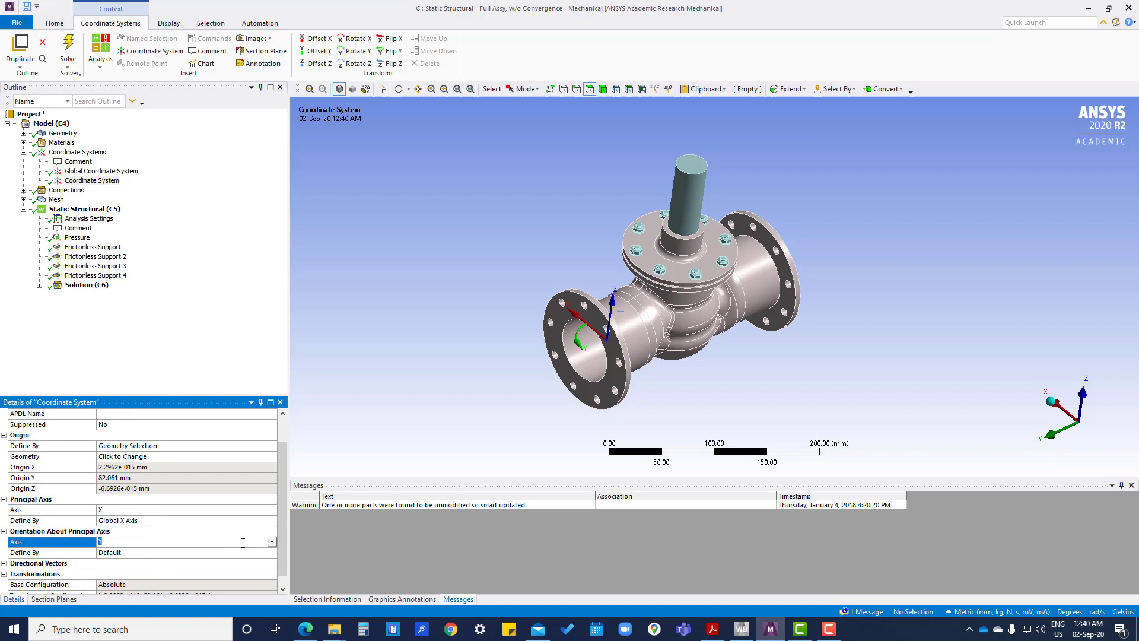
left_click(272, 543)
left_click(272, 544)
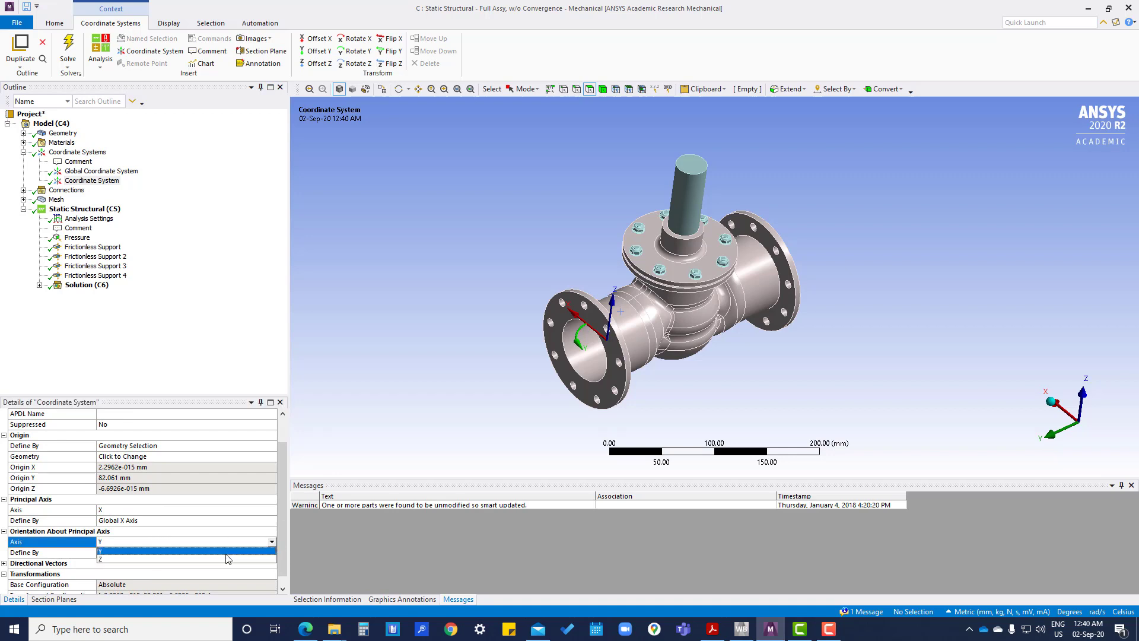
left_click(217, 552)
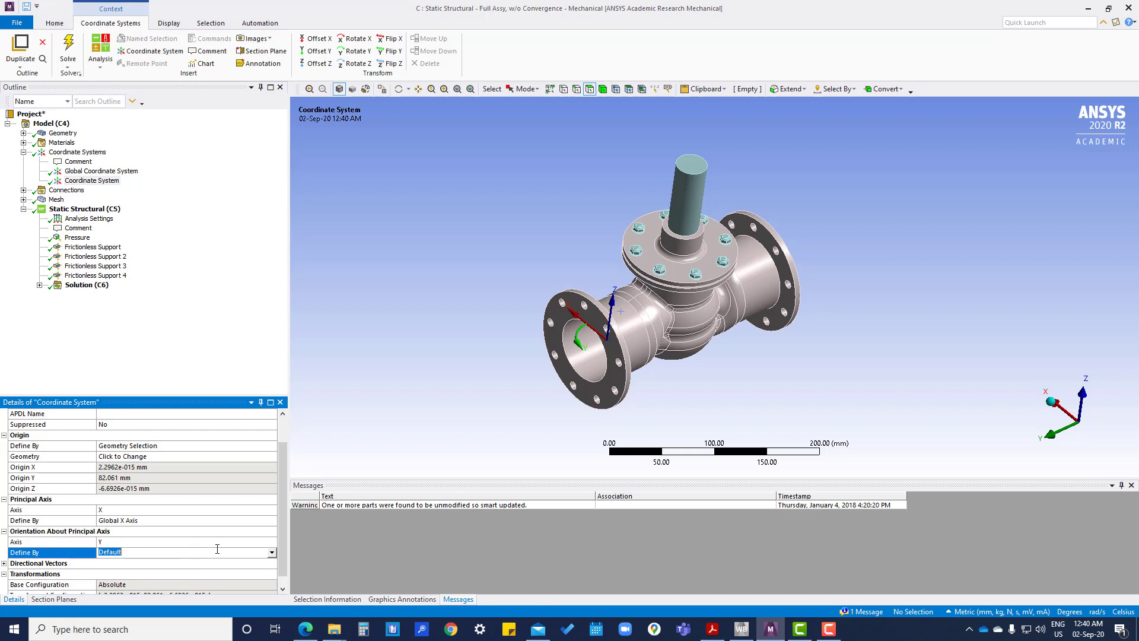
left_click(271, 552)
left_click(154, 593)
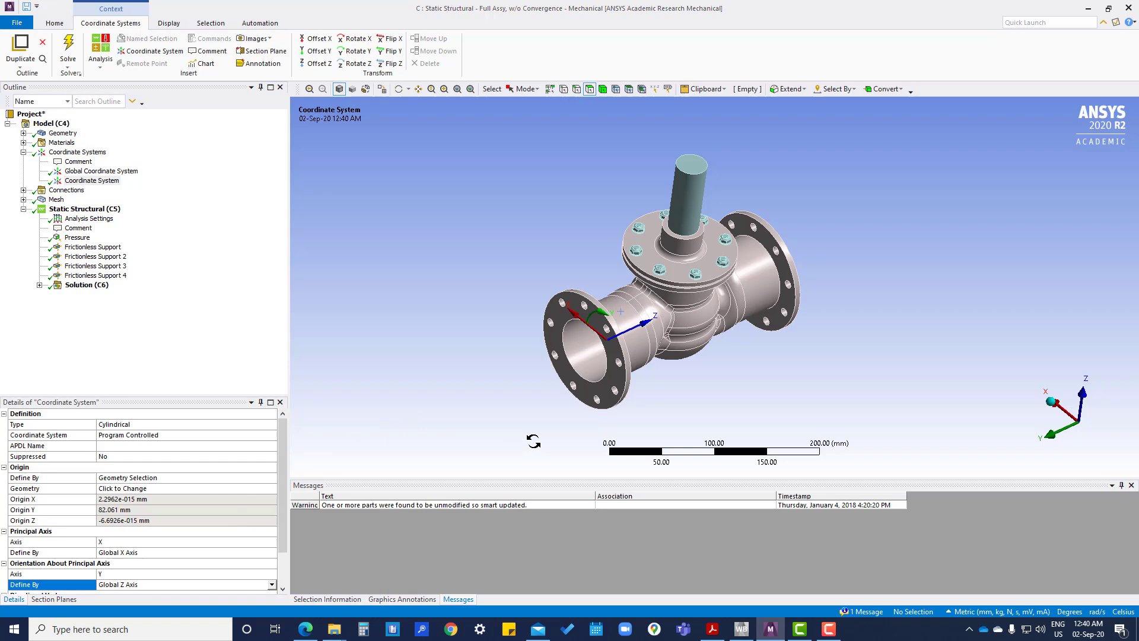
mouse_move(534, 445)
middle_mouse_down()
mouse_move(610, 399)
mouse_move(575, 438)
middle_mouse_up()
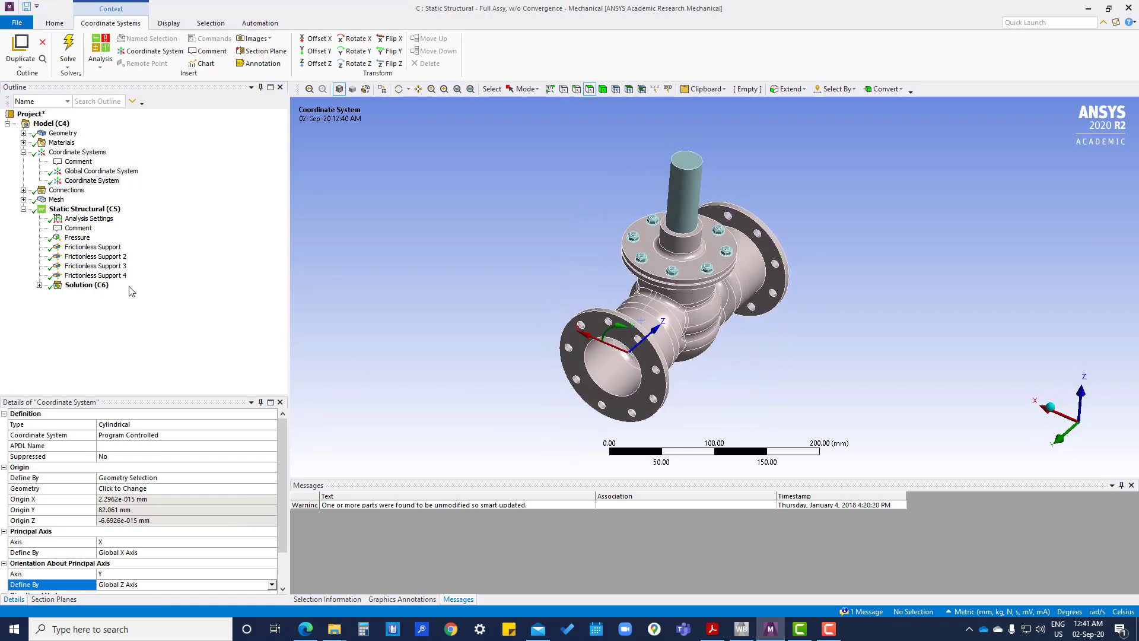
Insert a Normal Stress result on the inlet pipe's outer face
left_click(40, 285)
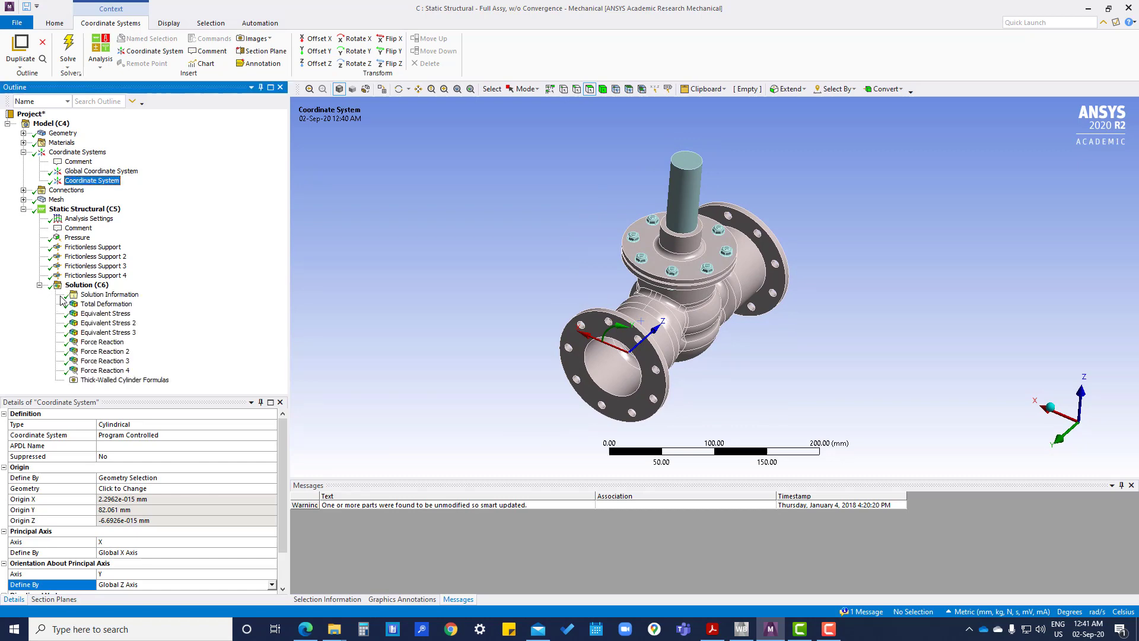
left_click(89, 286)
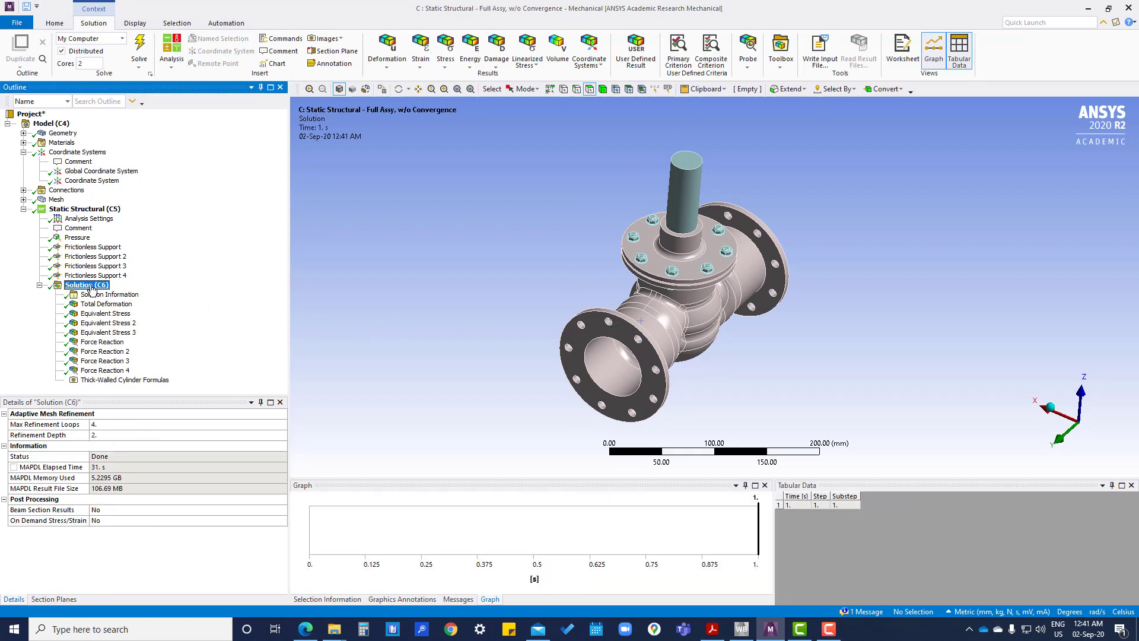
middle_click_drag(405, 377, 439, 407)
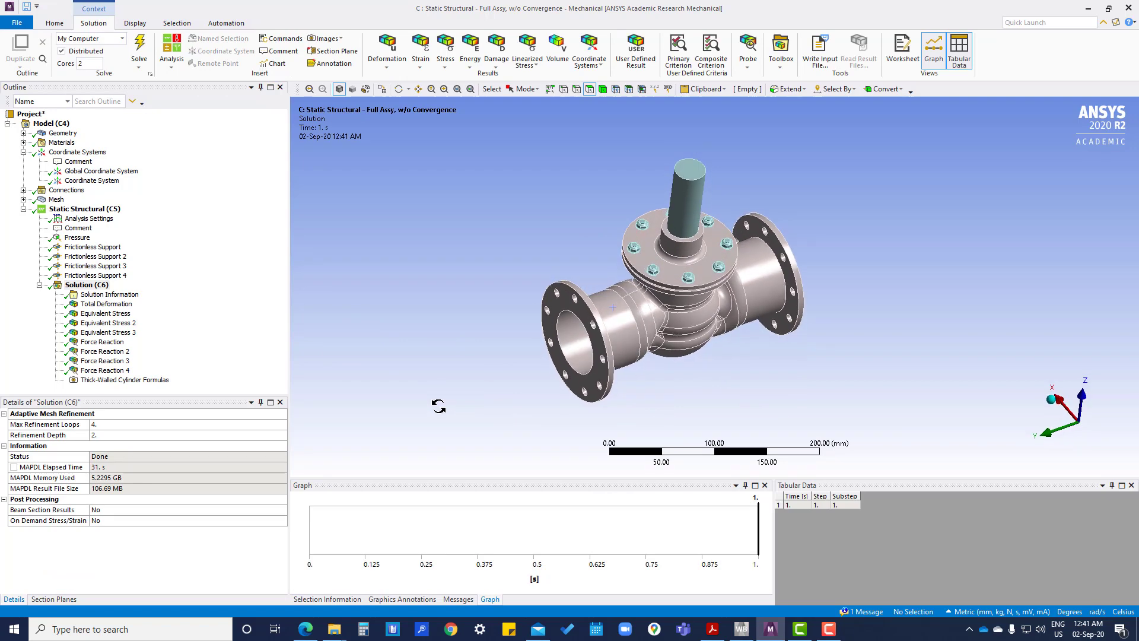
left_click(614, 330)
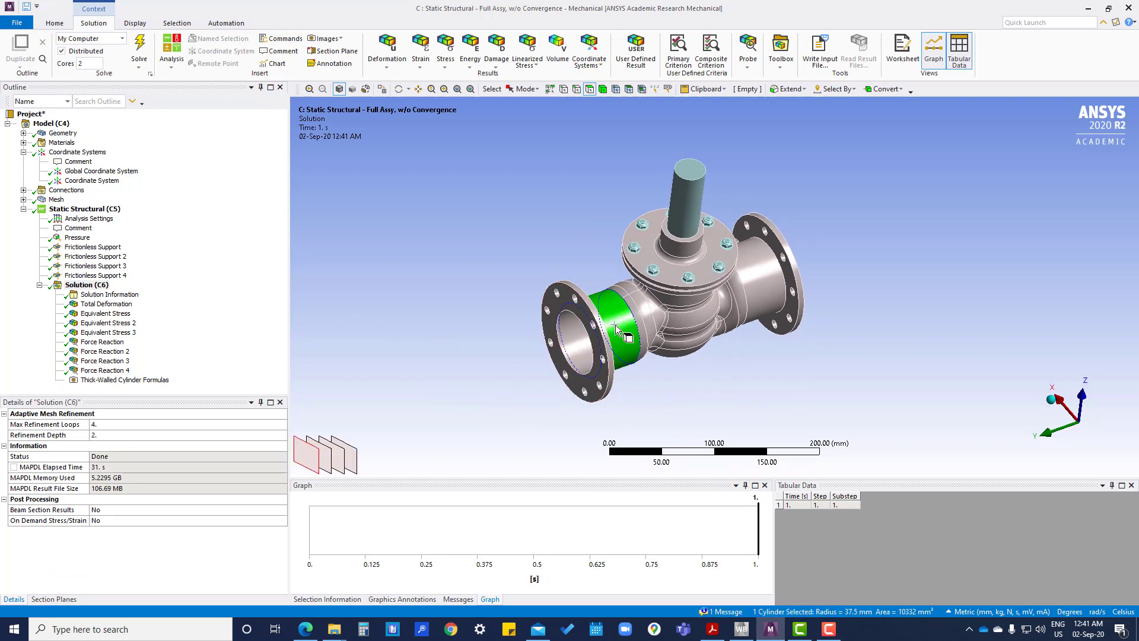
right_click(620, 329)
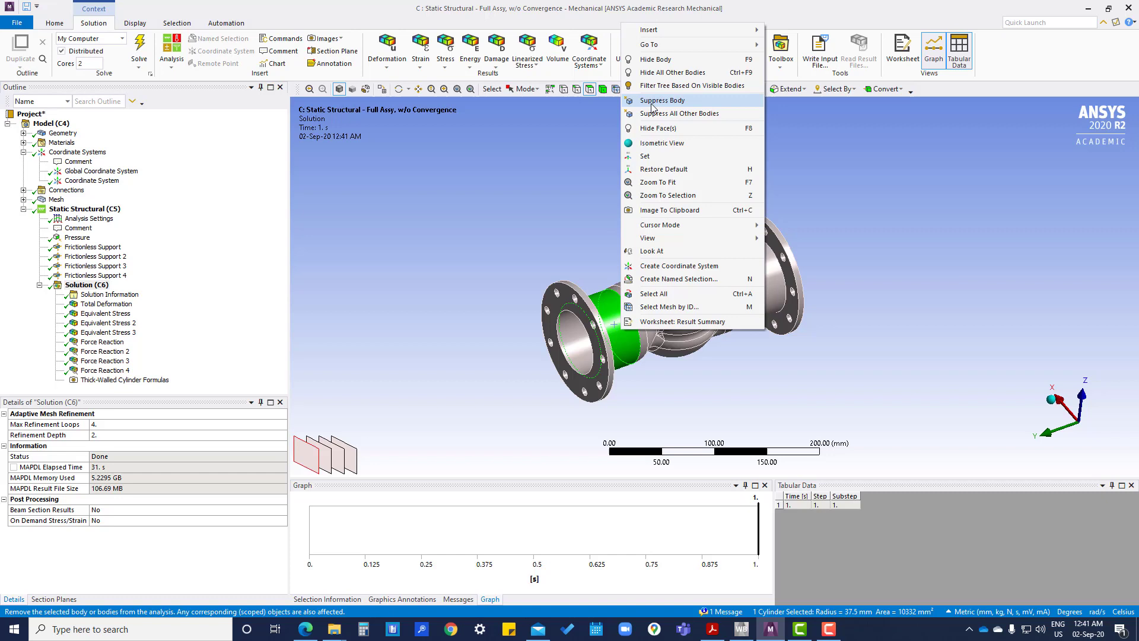
mouse_move(649, 31)
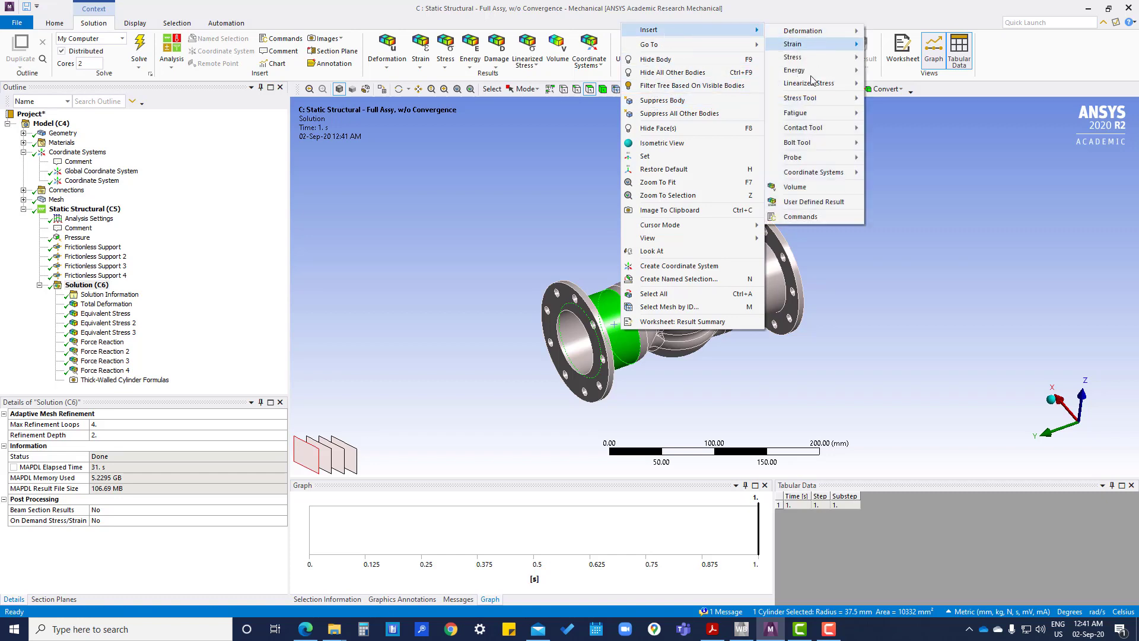
mouse_move(792, 57)
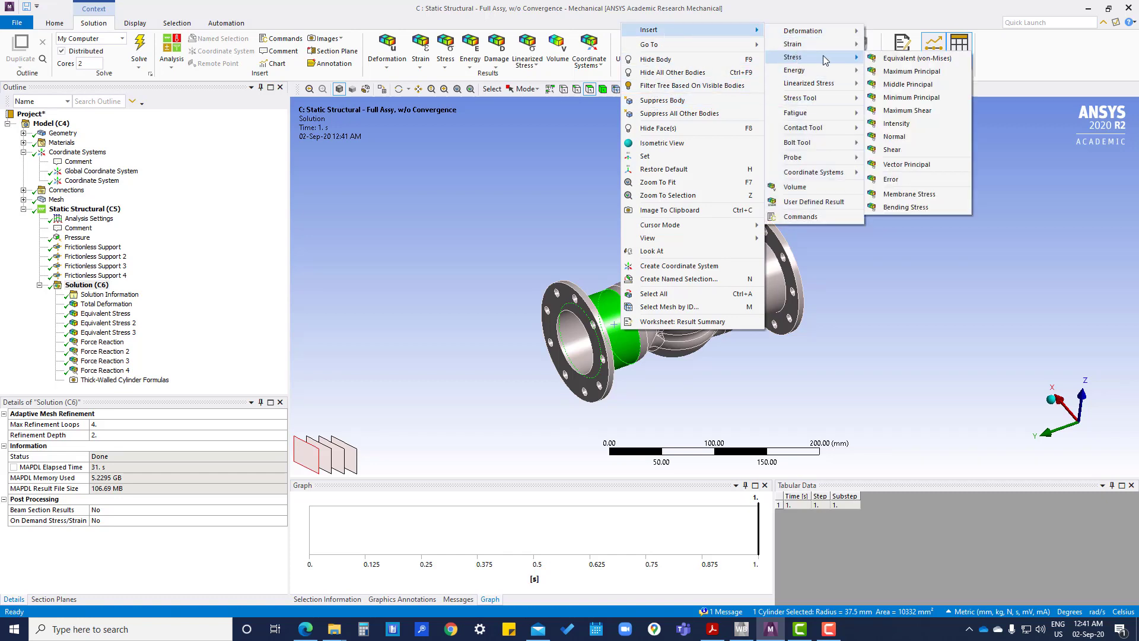
left_click(900, 137)
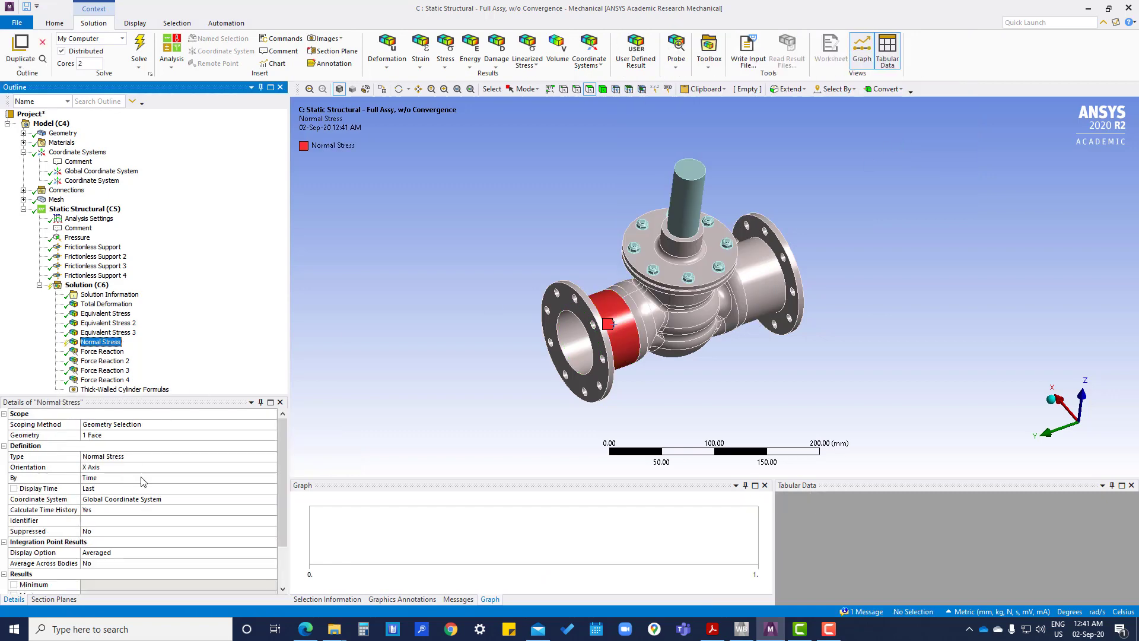
Orient the Normal Stress along the Y Axis and start choosing its coordinate system
left_click(224, 468)
left_click(271, 466)
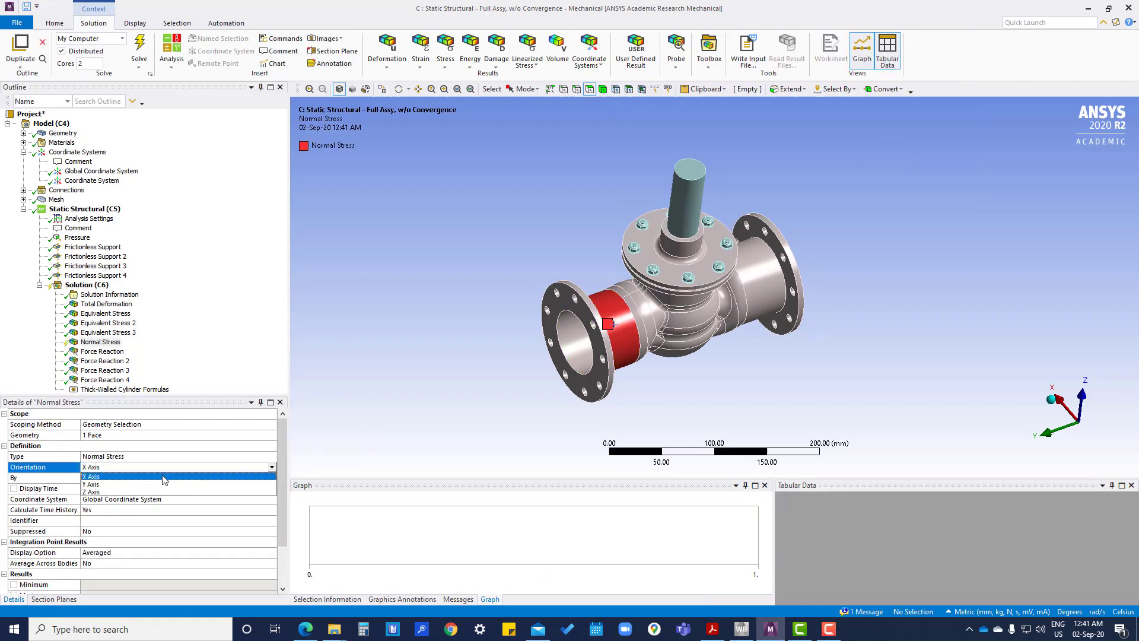
left_click(153, 487)
left_click(221, 500)
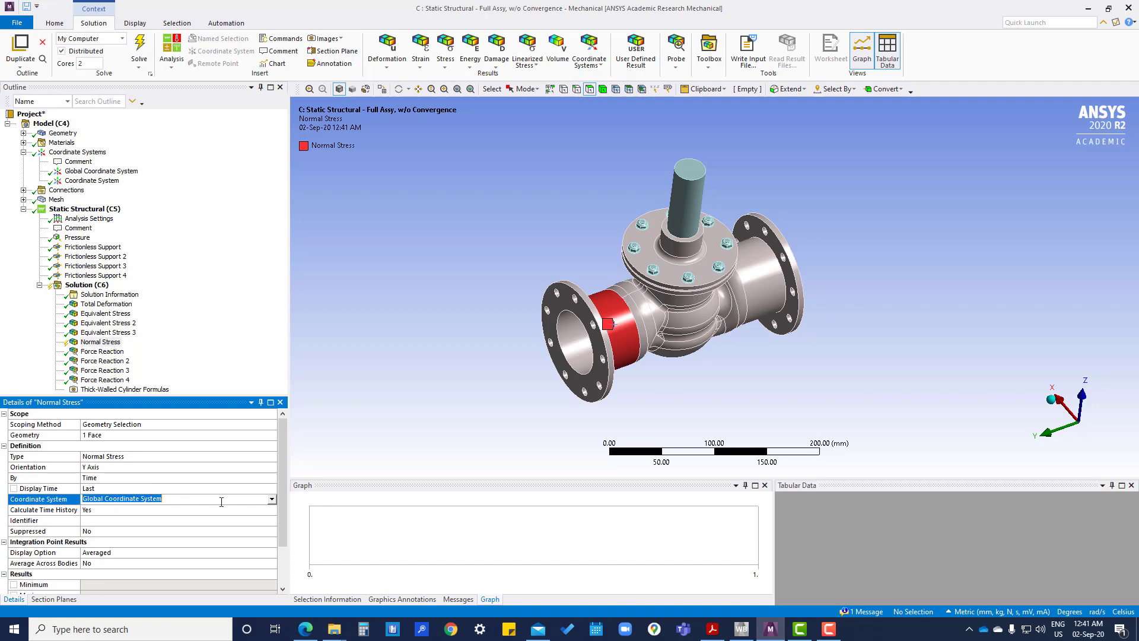
left_click(272, 499)
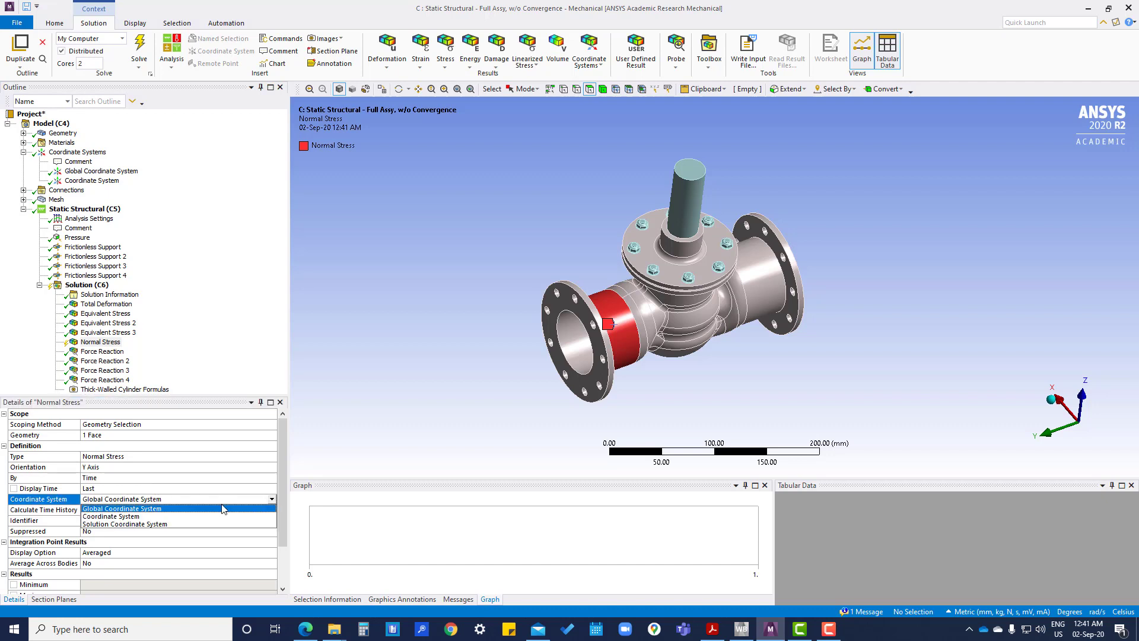
Put Normal Stress in the custom Coordinate System and add Normal Stress 2 on the bore
left_click(137, 519)
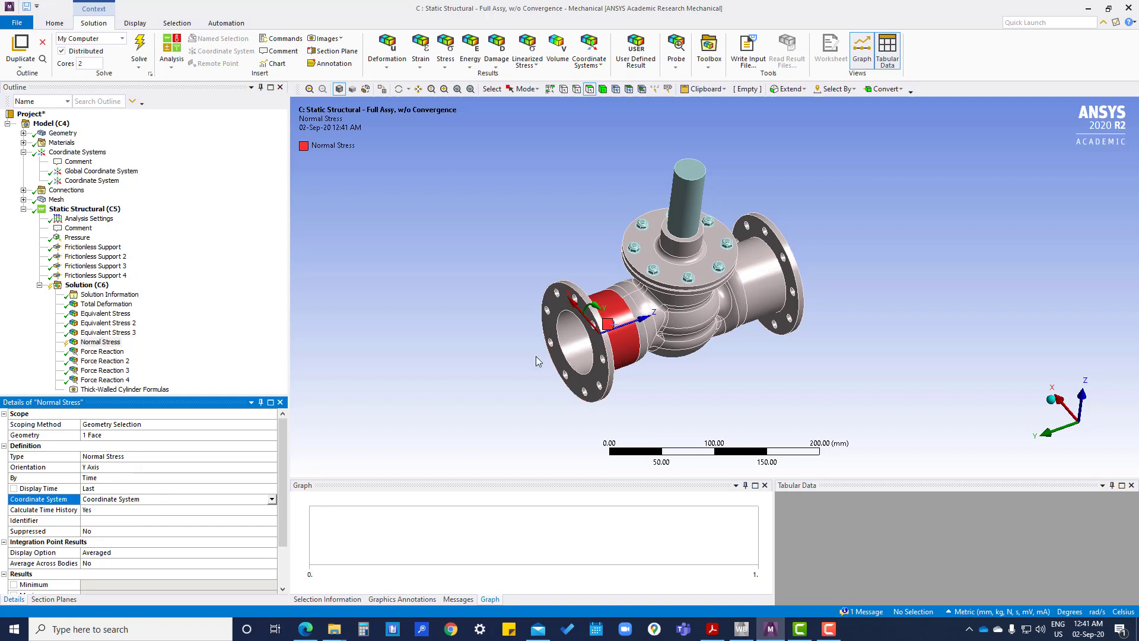
left_click(577, 338)
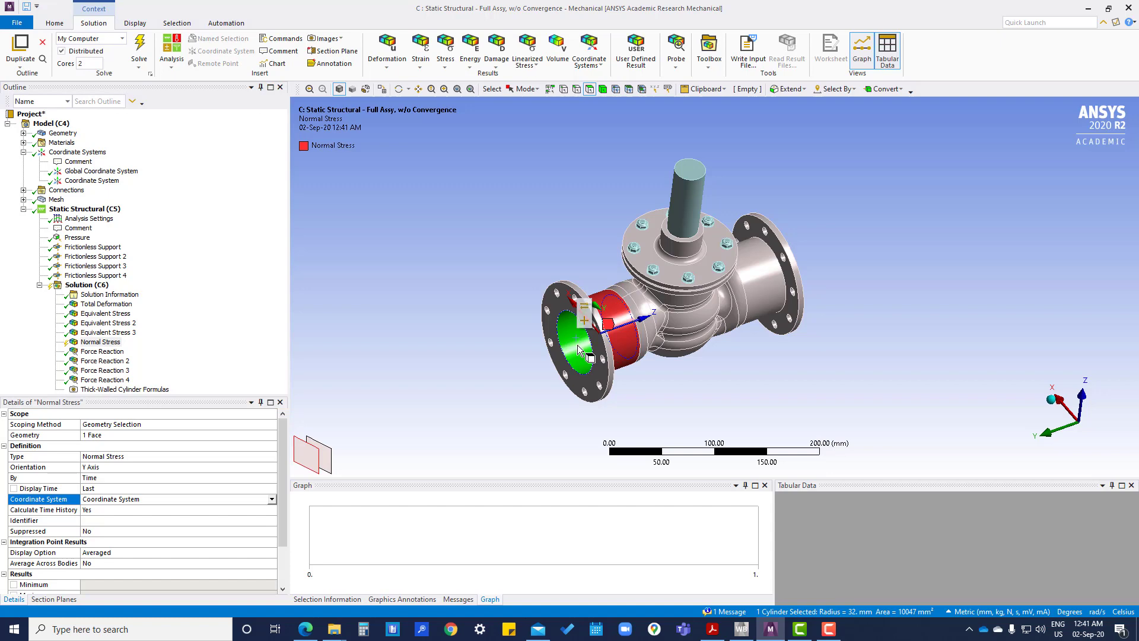
right_click(579, 347)
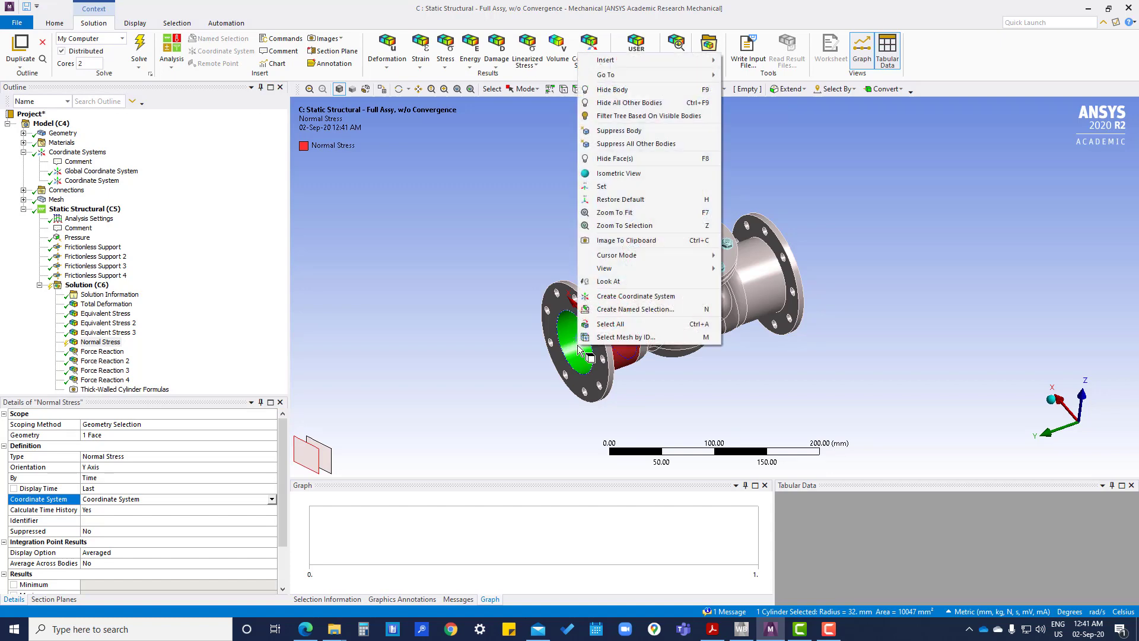
mouse_move(650, 60)
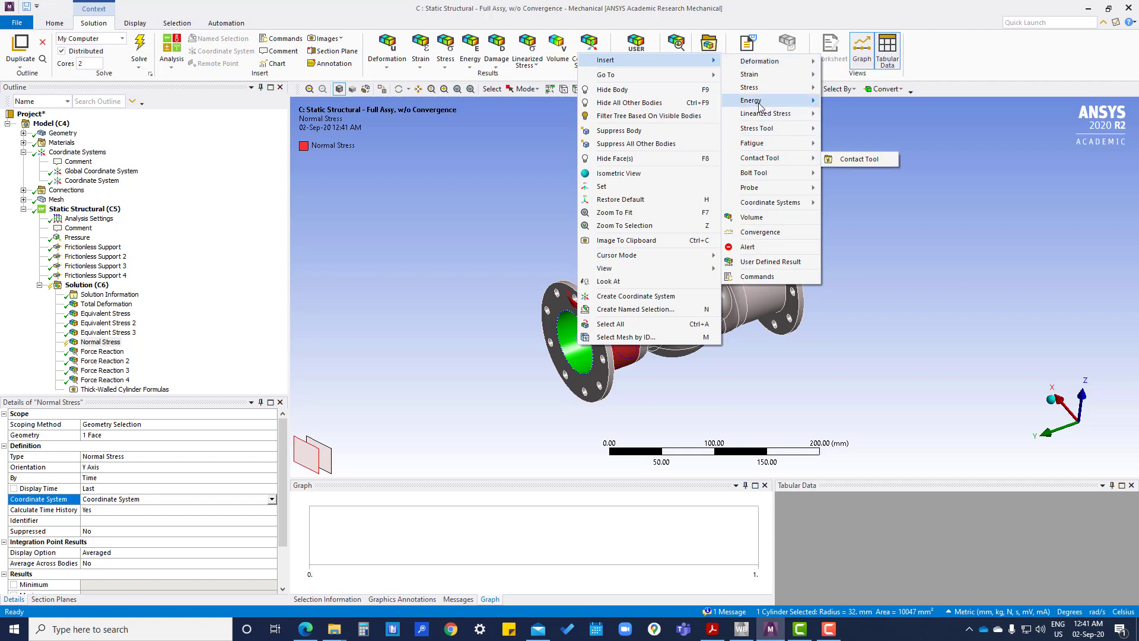
mouse_move(750, 87)
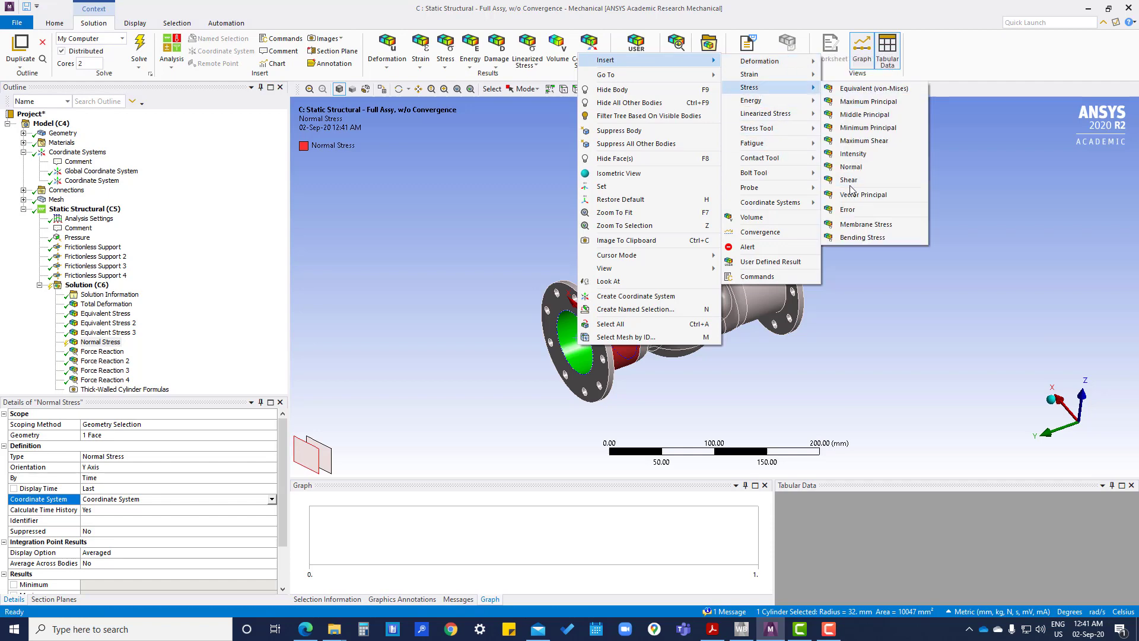
left_click(852, 168)
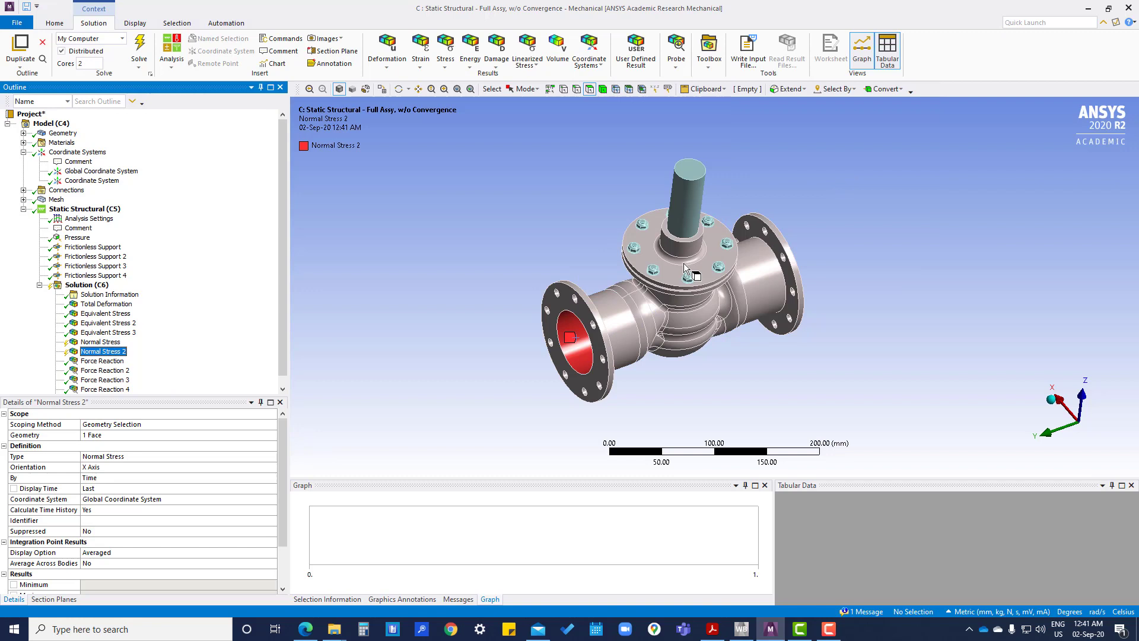
Orient Normal Stress 2 along Y in the custom Coordinate System
left_click(101, 467)
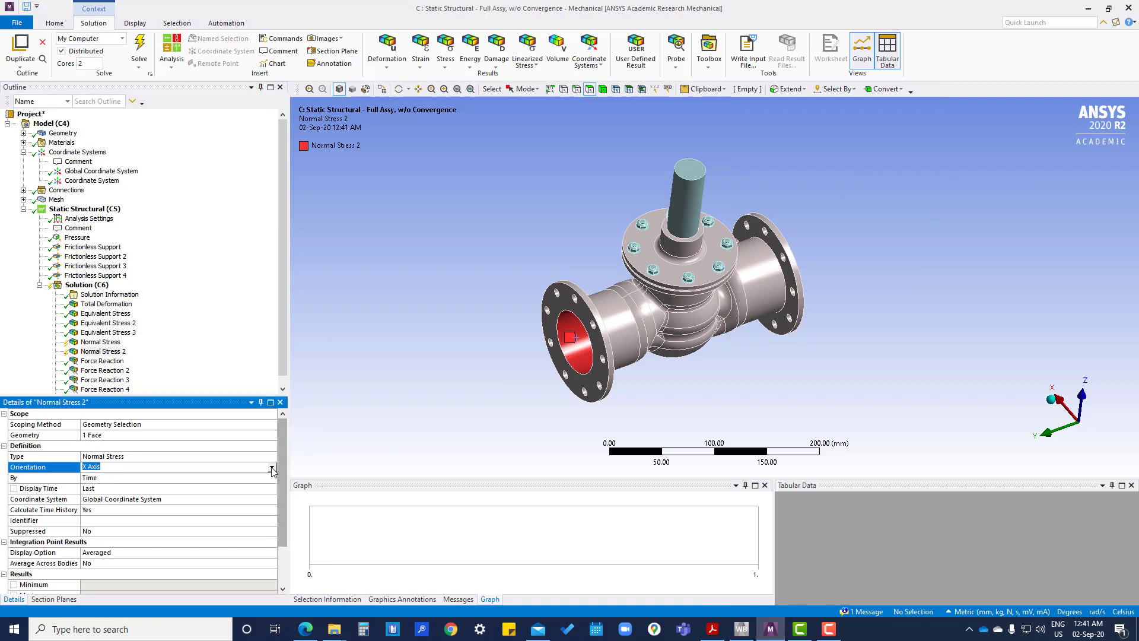
left_click(100, 467)
left_click(144, 486)
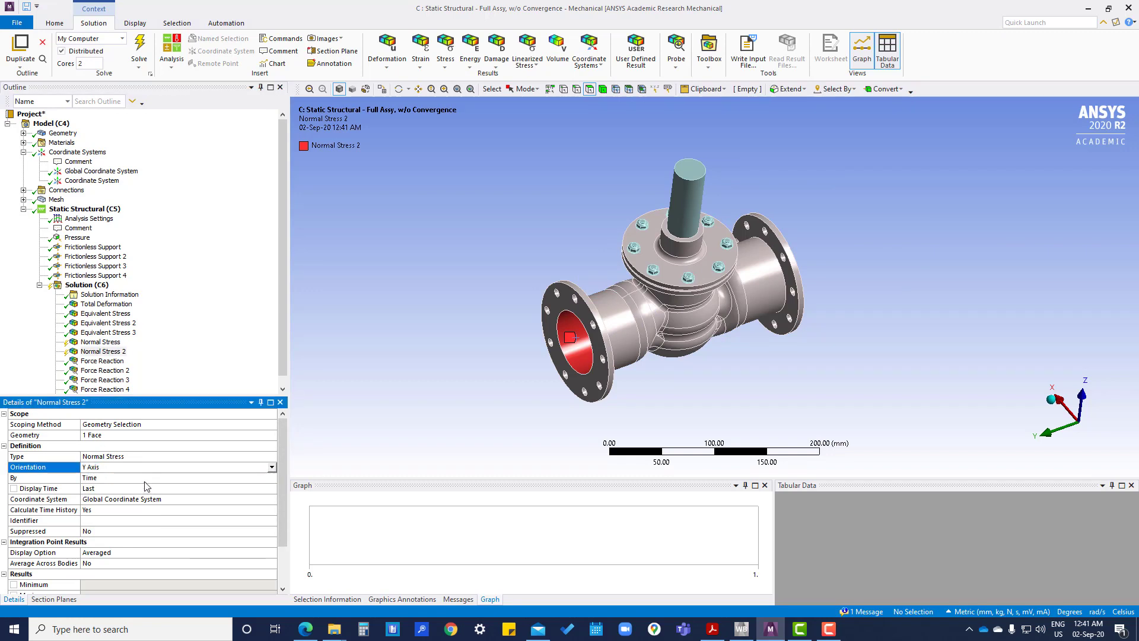
left_click(170, 500)
left_click(272, 500)
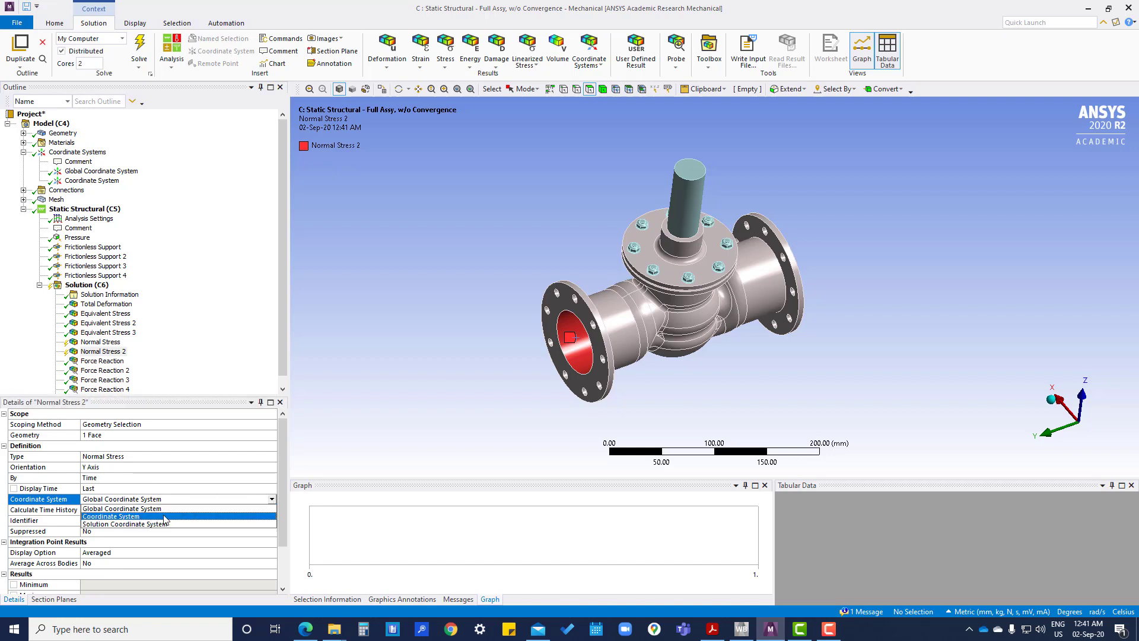
left_click(135, 516)
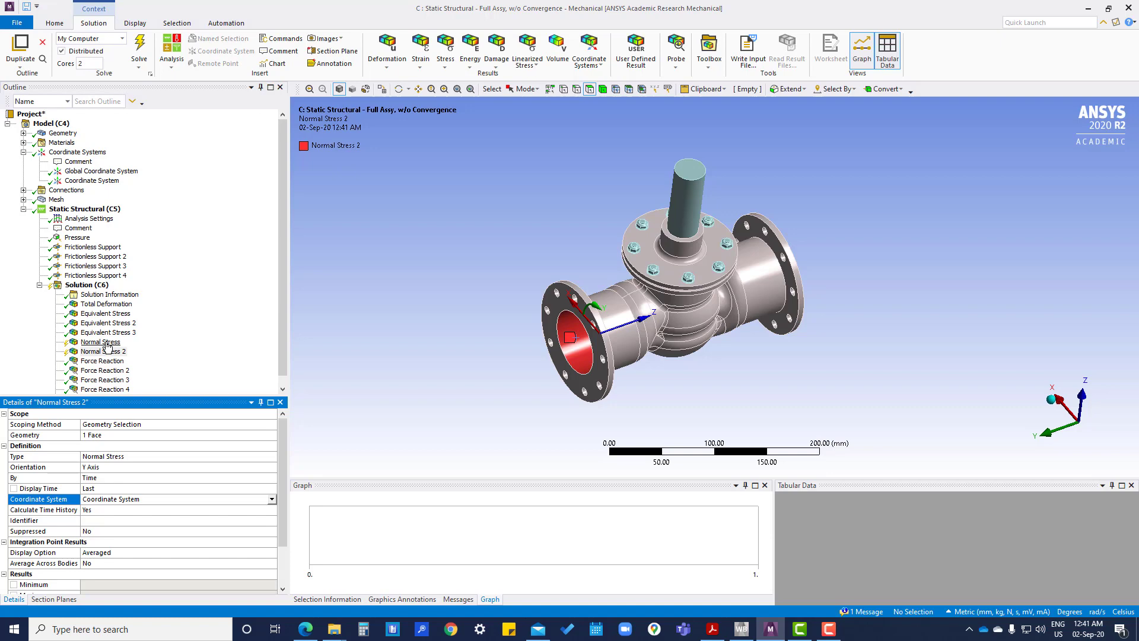
left_click(107, 350)
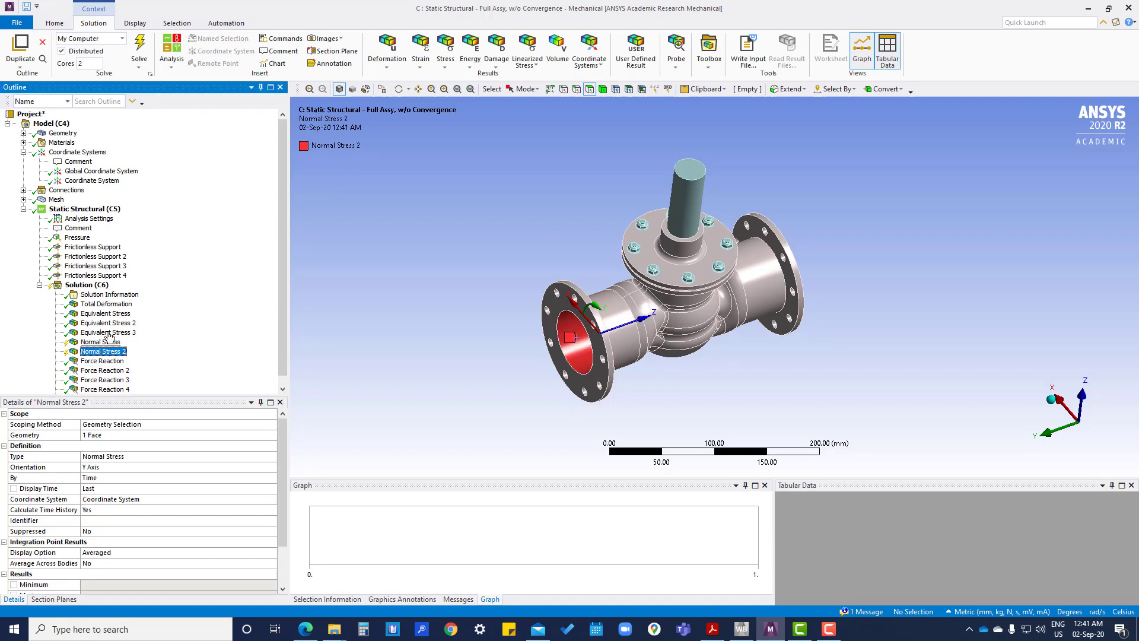
right_click(86, 290)
Evaluate all results and view the Normal Stress contour from -9.29 to 50.119 MPa
left_click(128, 311)
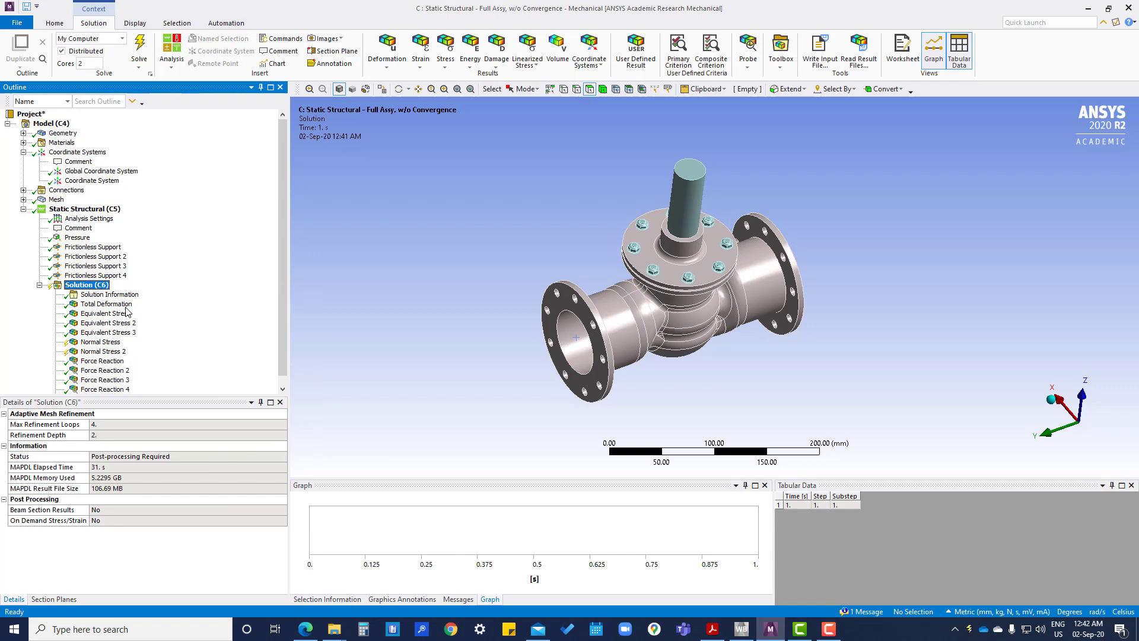
left_click(99, 343)
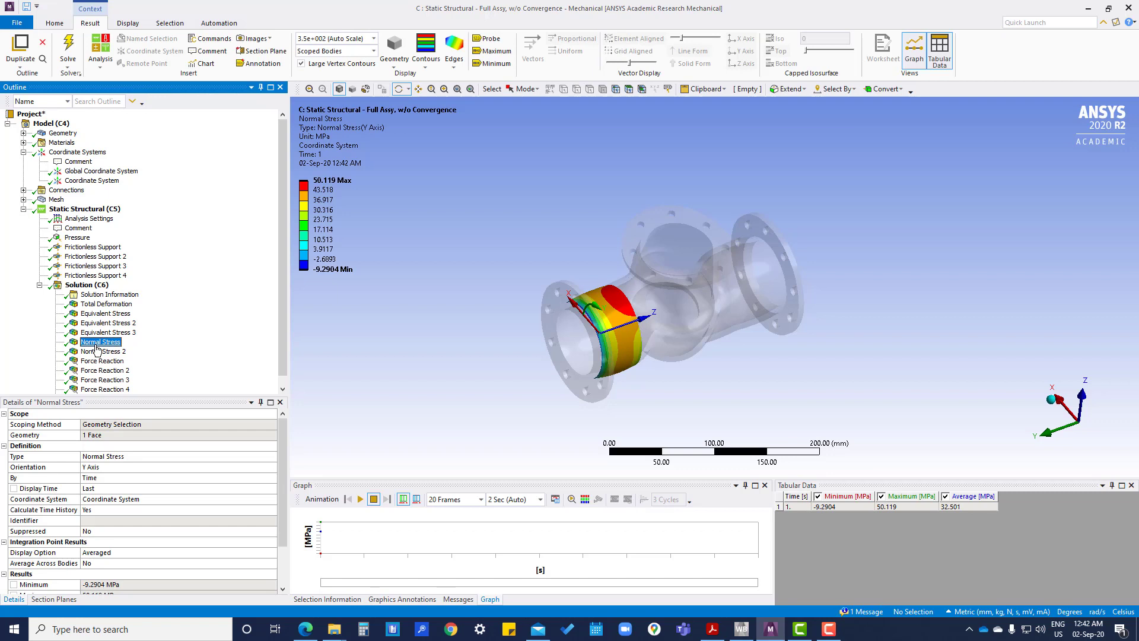
mouse_move(674, 294)
left_mouse_down()
mouse_move(630, 365)
mouse_move(655, 354)
mouse_move(570, 326)
left_mouse_up()
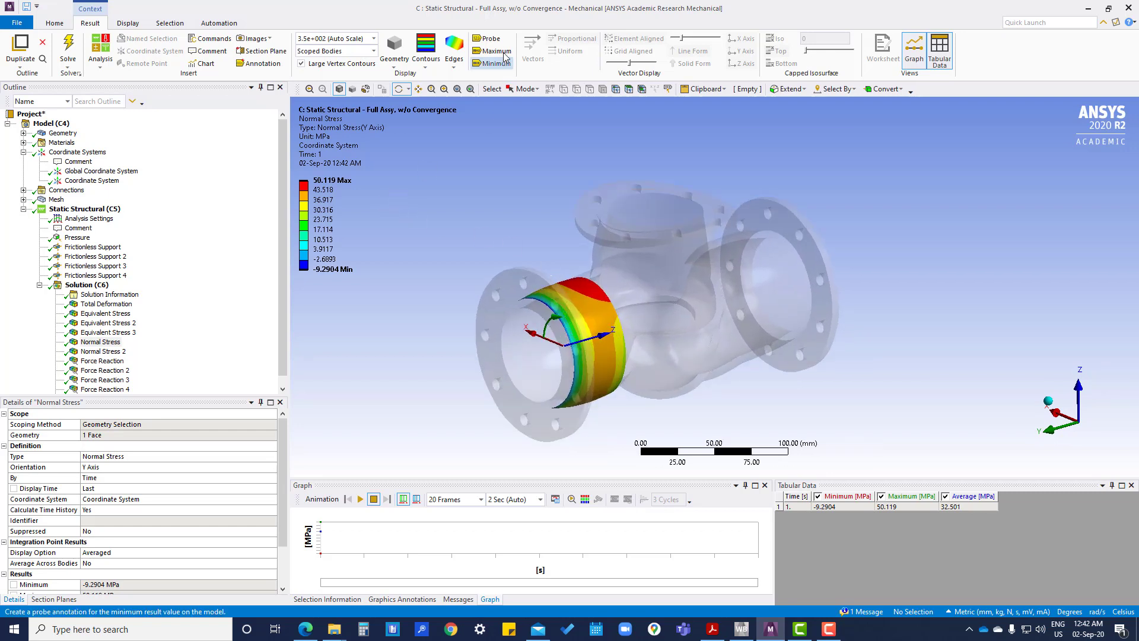
Place probe stress readings on the outer contour's upper and lower bands
left_click(488, 45)
left_click(589, 307)
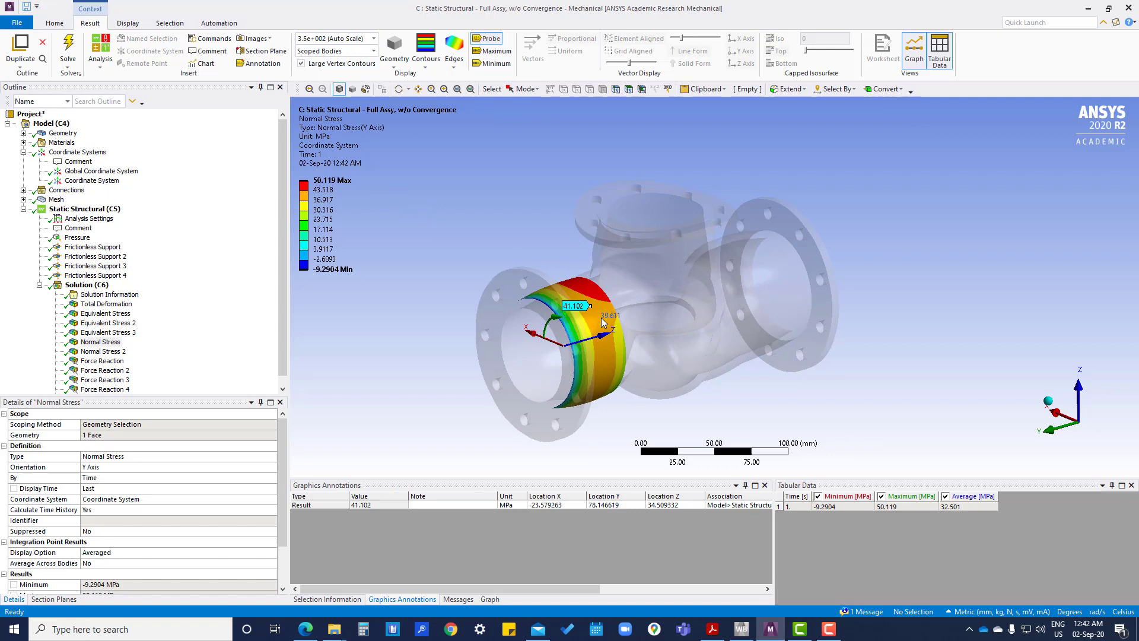
left_click(601, 318)
left_click(590, 293)
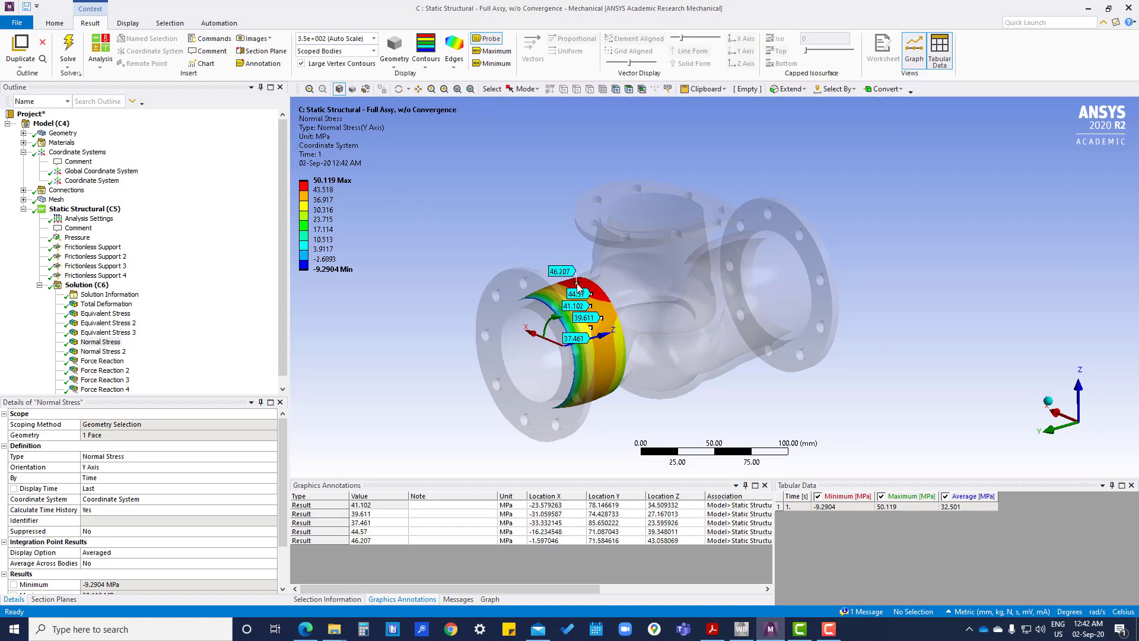
middle_click_drag(600, 331, 614, 343)
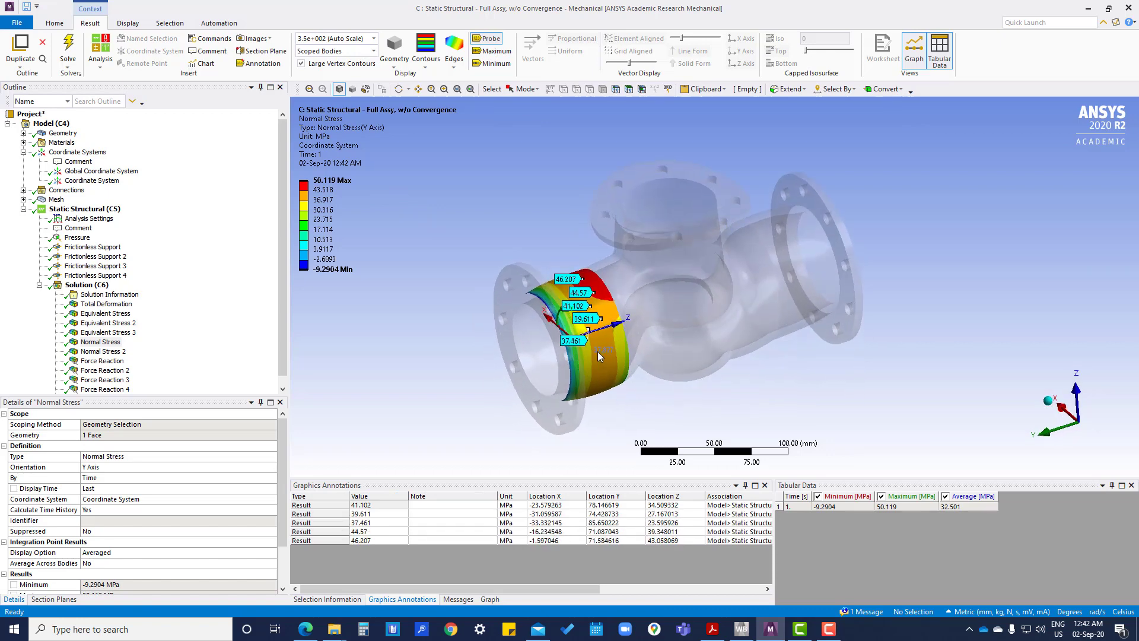
left_click(605, 352)
left_click(591, 381)
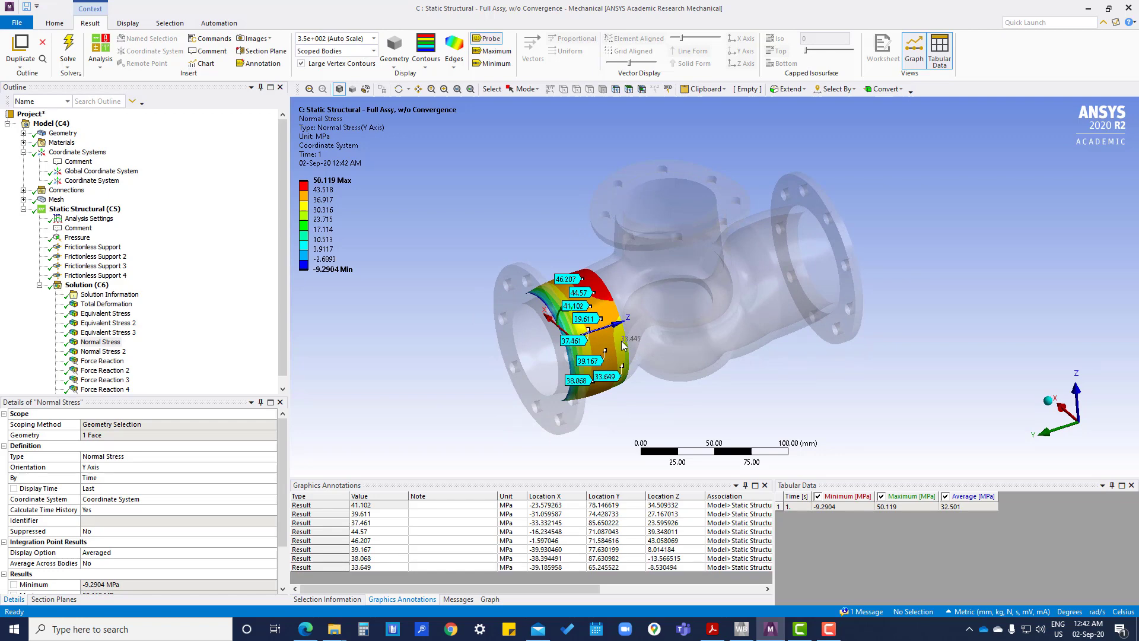
left_click(622, 343)
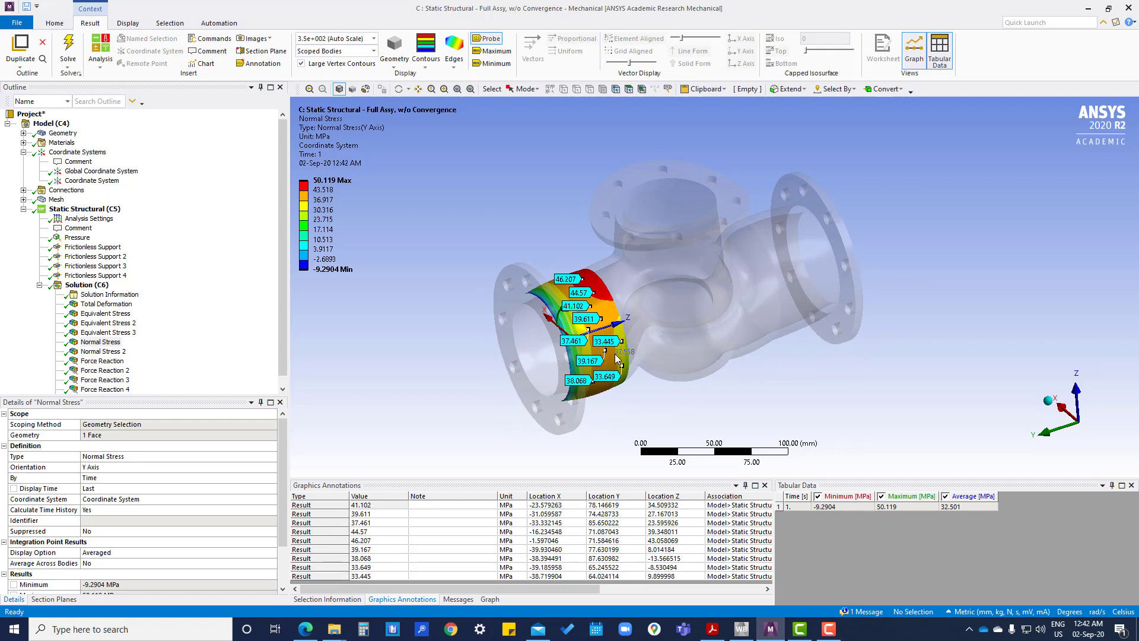
Probe the upper band and left edge, then view Normal Stress 2 (9.74–49.56 MPa)
middle_click_drag(588, 336, 580, 284)
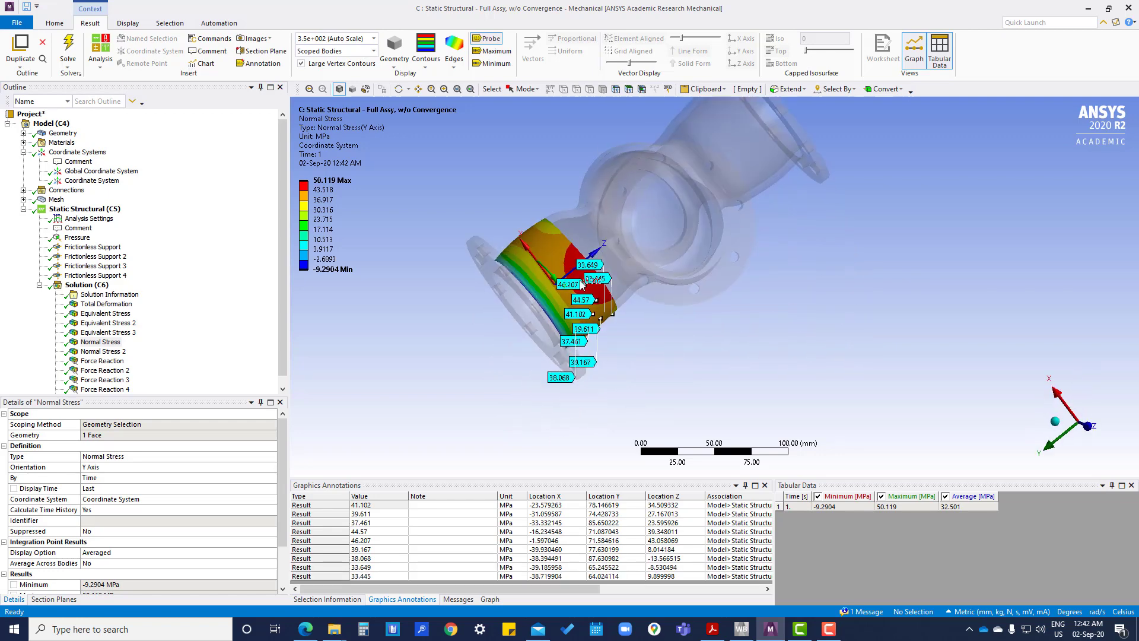
left_click(562, 265)
left_click(534, 249)
mouse_move(561, 245)
middle_mouse_down()
mouse_move(588, 285)
mouse_move(625, 285)
mouse_move(605, 301)
middle_mouse_up()
left_click(525, 199)
left_click(496, 212)
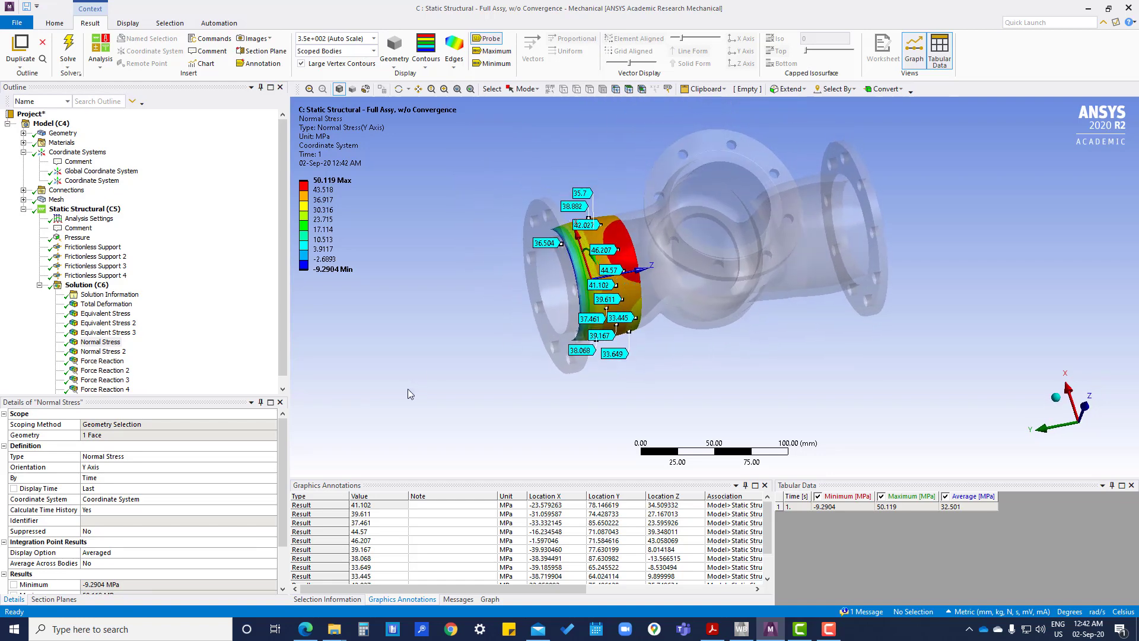
left_click(114, 352)
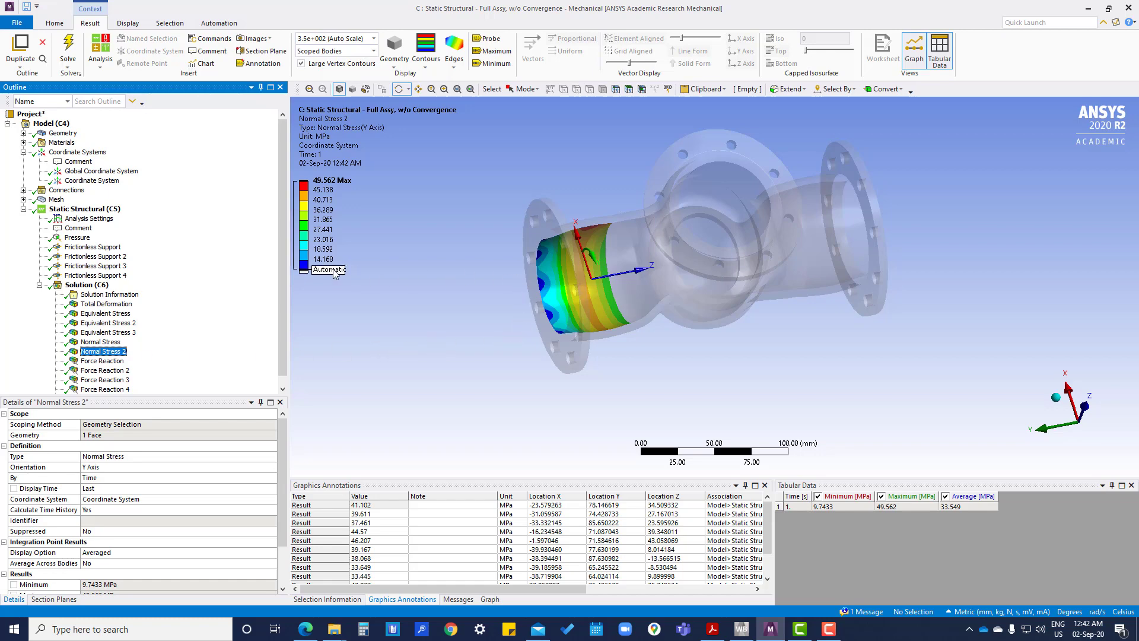
middle_click_drag(376, 327, 375, 335)
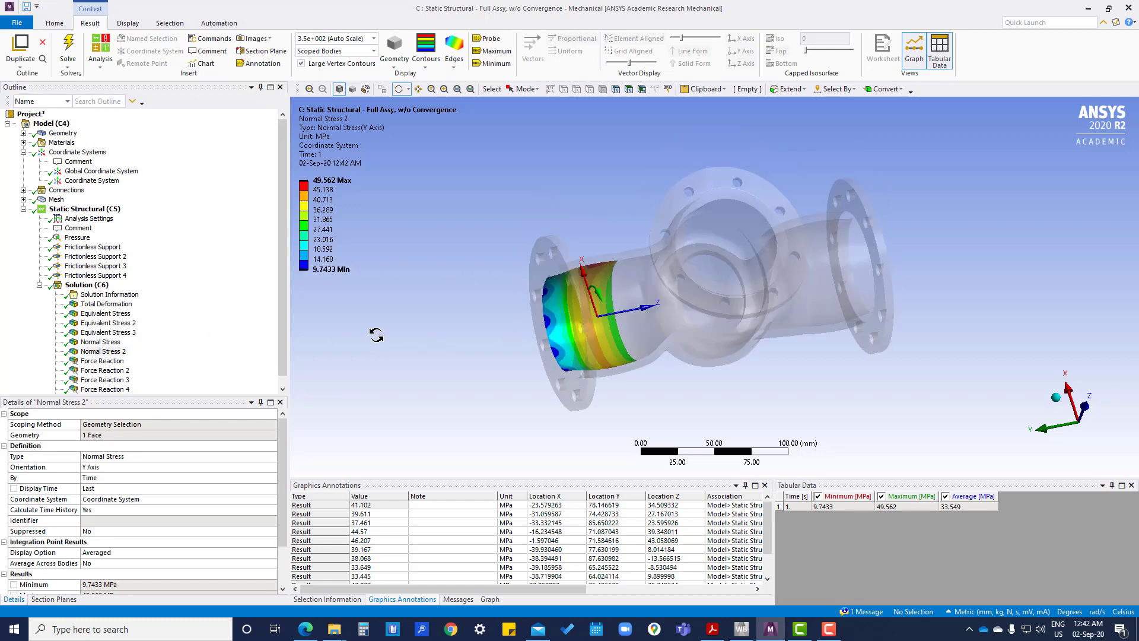
Add X-axis Normal Stress 3 on the outer pipe face in the custom Coordinate System
left_click(81, 285)
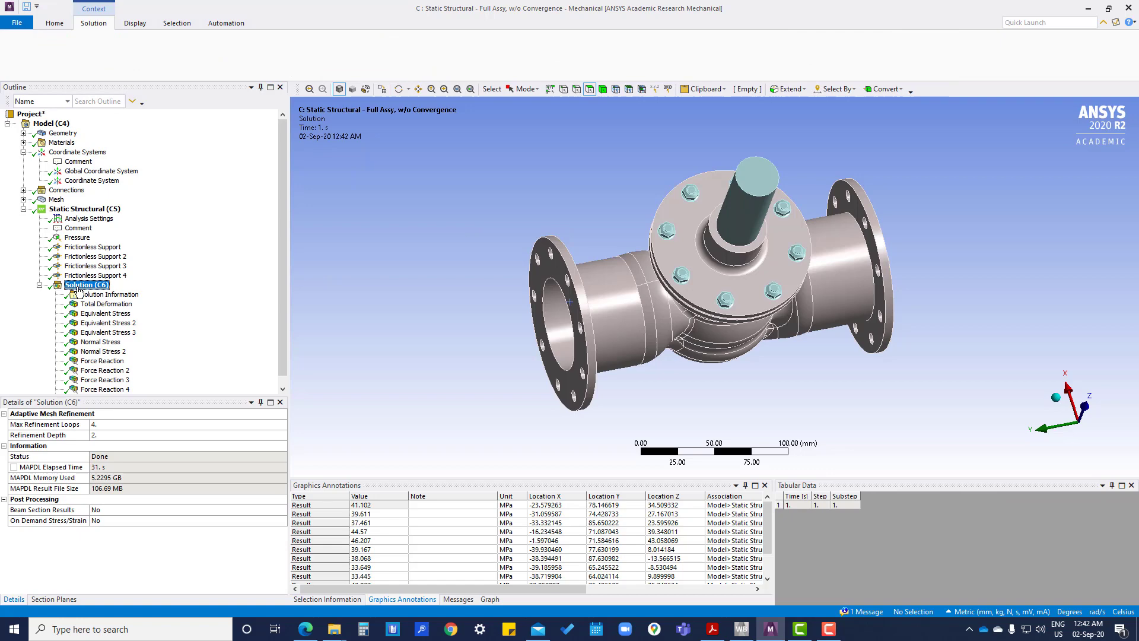
right_click(80, 287)
left_click(490, 283)
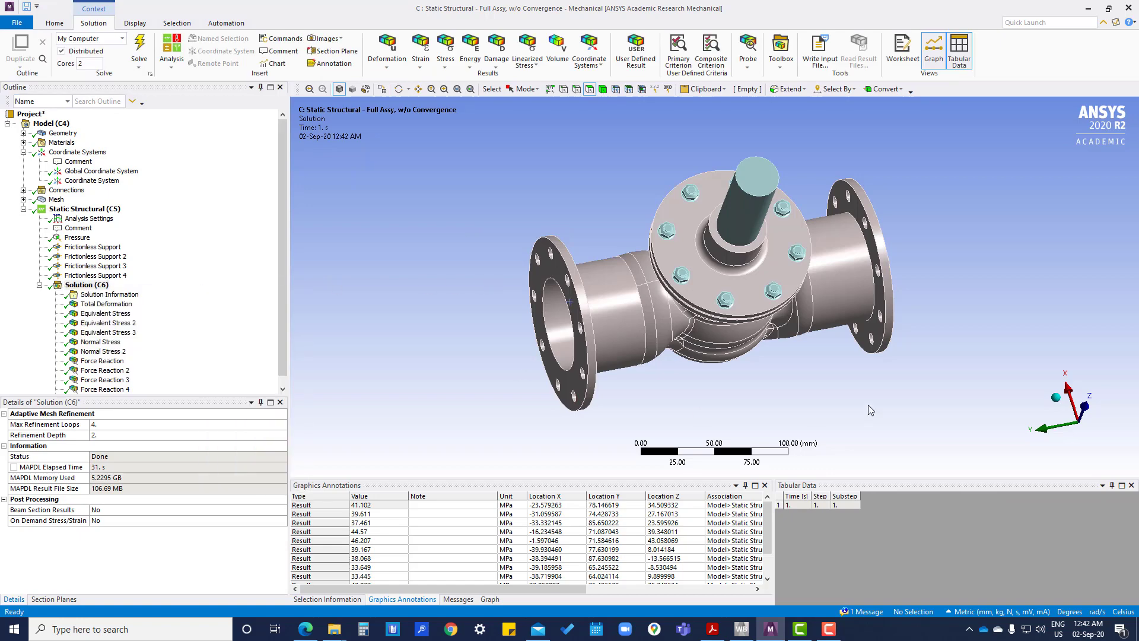
mouse_move(868, 405)
middle_mouse_down()
mouse_move(898, 372)
mouse_move(886, 369)
middle_mouse_up()
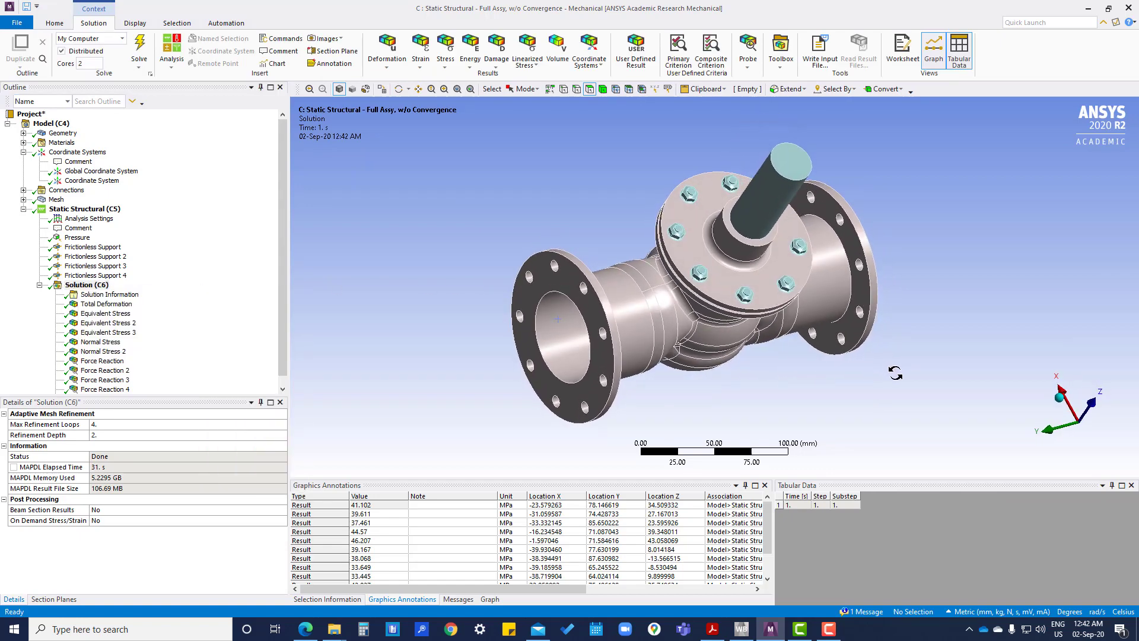
left_click(610, 283)
right_click(611, 284)
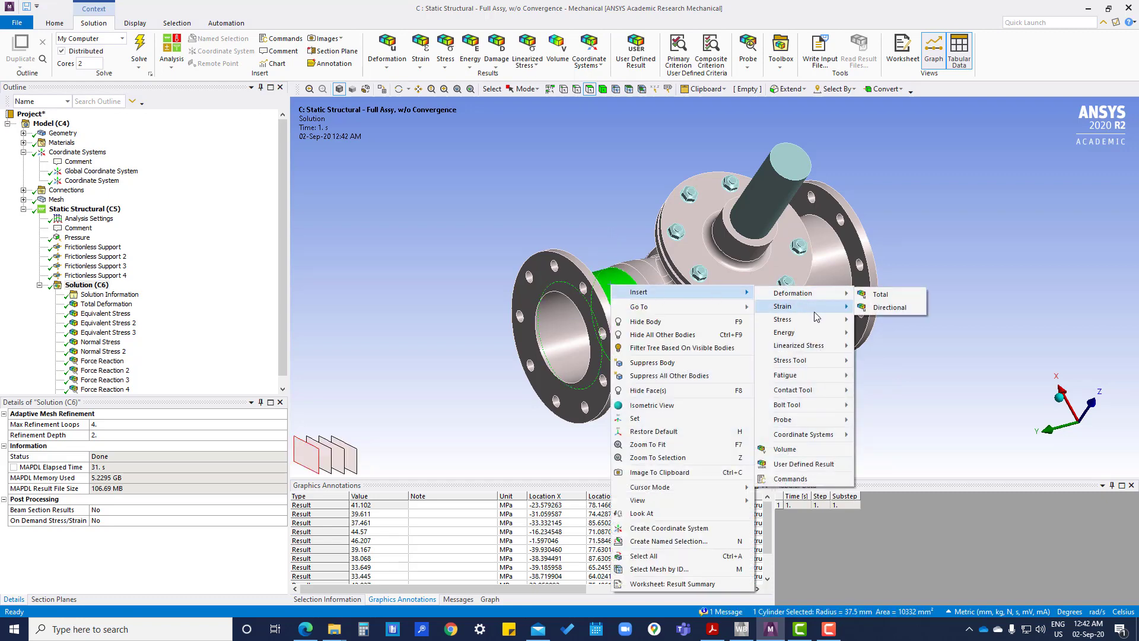
mouse_move(784, 319)
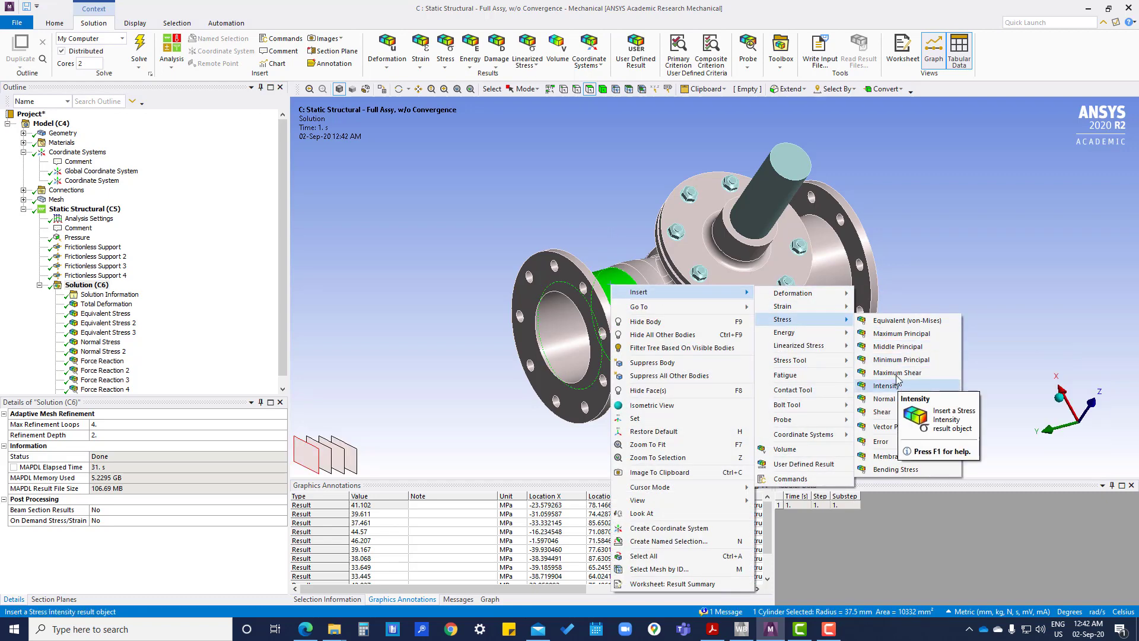
left_click(887, 403)
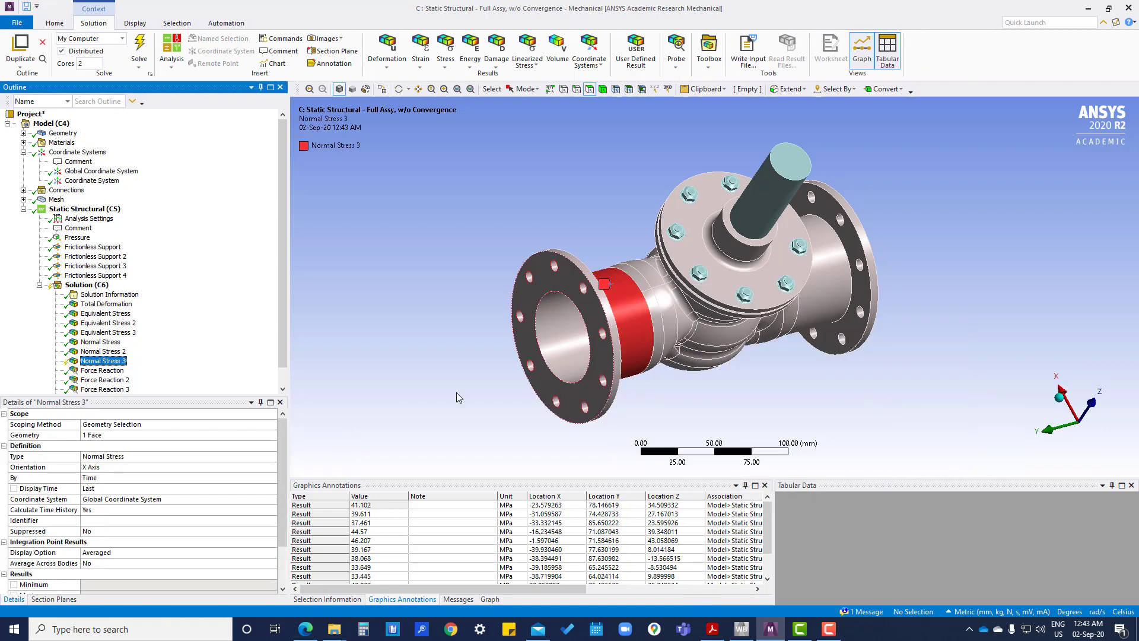
left_click(122, 498)
left_click(273, 501)
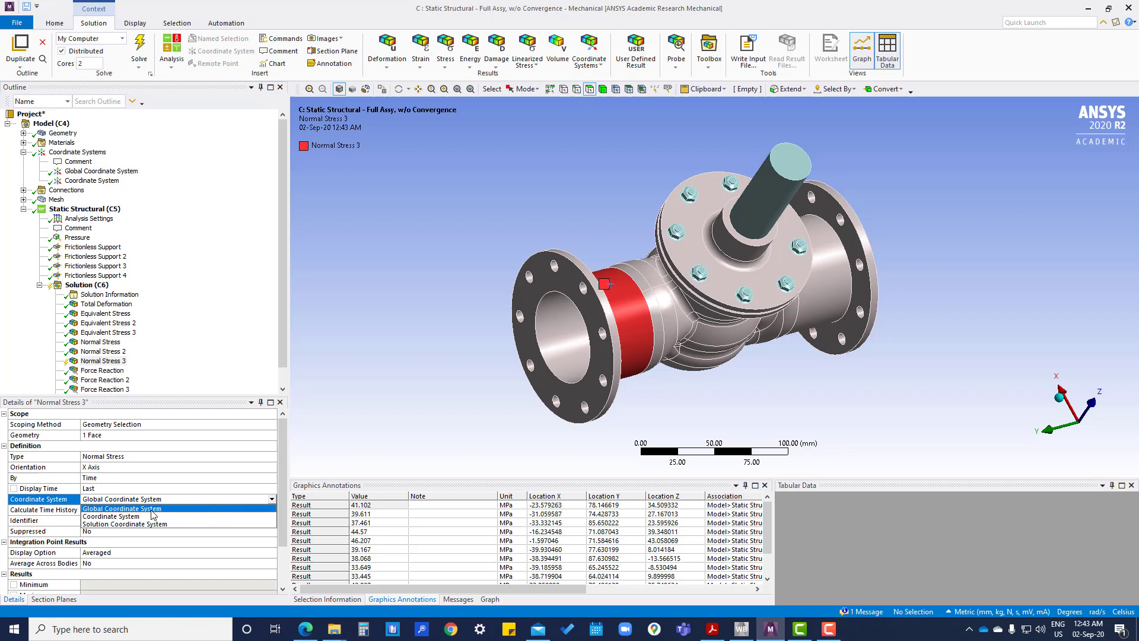
left_click(131, 519)
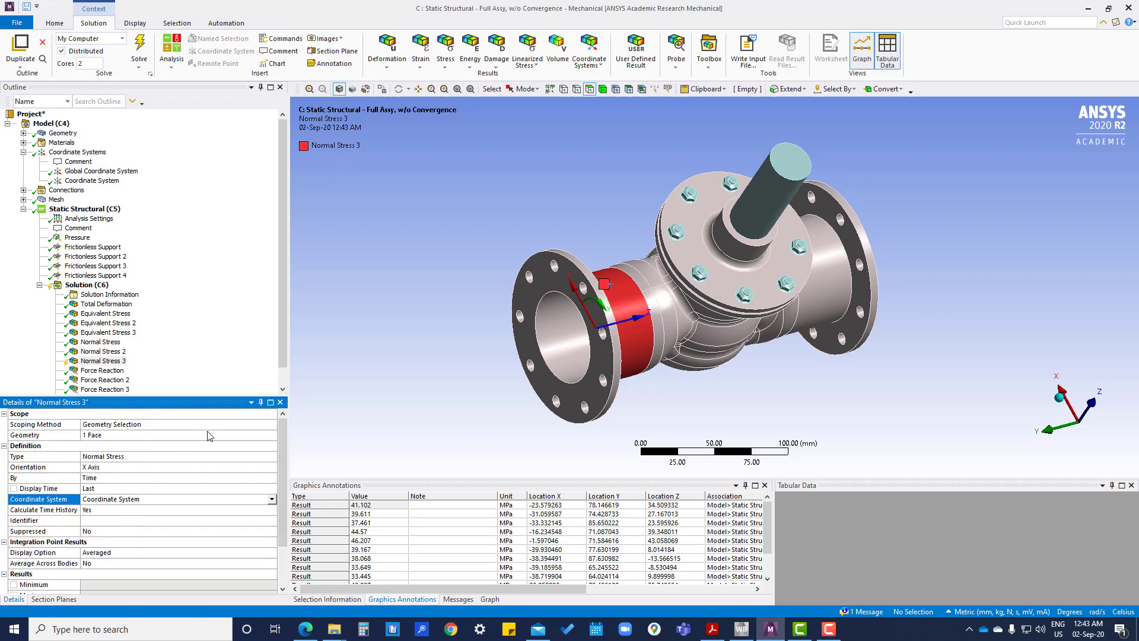
Add X-axis Normal Stress 4 on the bore face in the custom Coordinate System
left_click(551, 343)
right_click(561, 341)
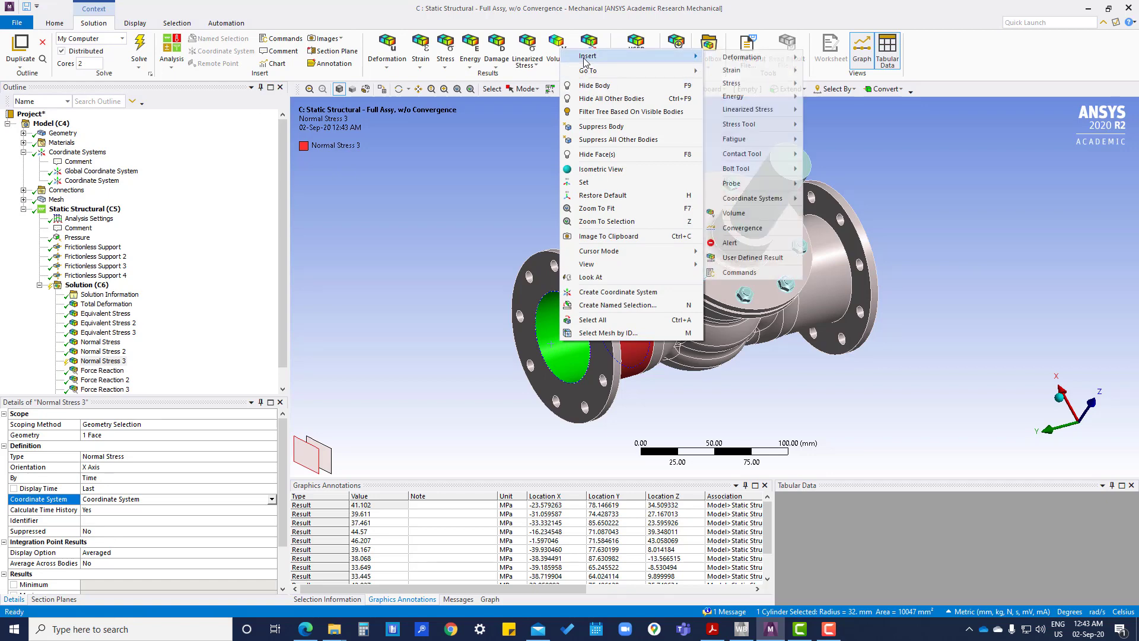
mouse_move(753, 83)
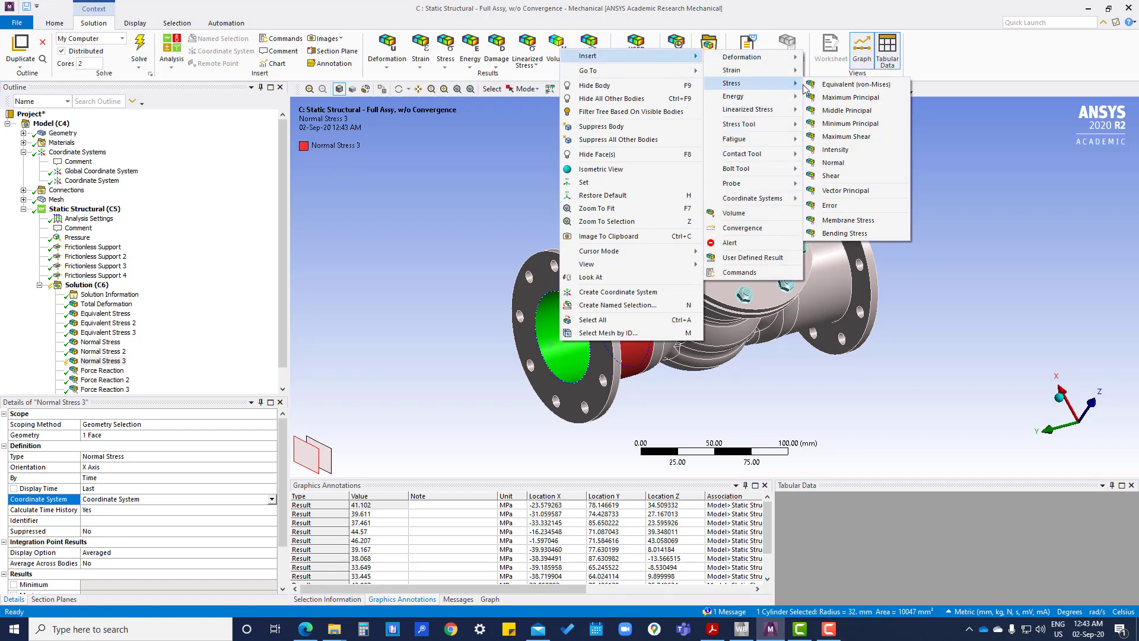
left_click(847, 167)
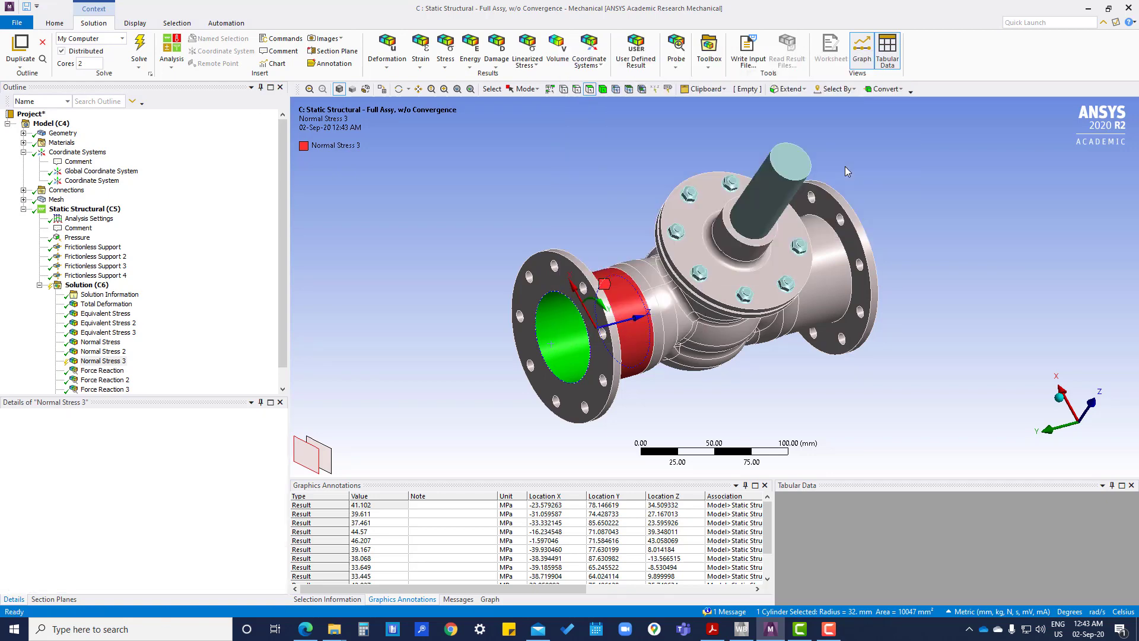
left_click(133, 499)
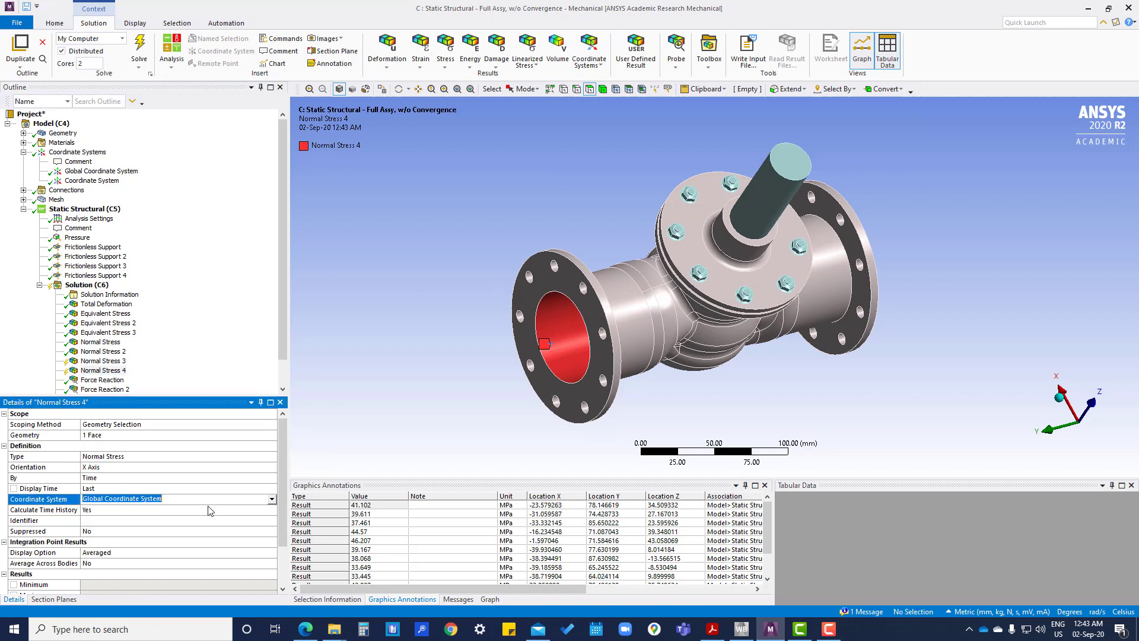
left_click(272, 500)
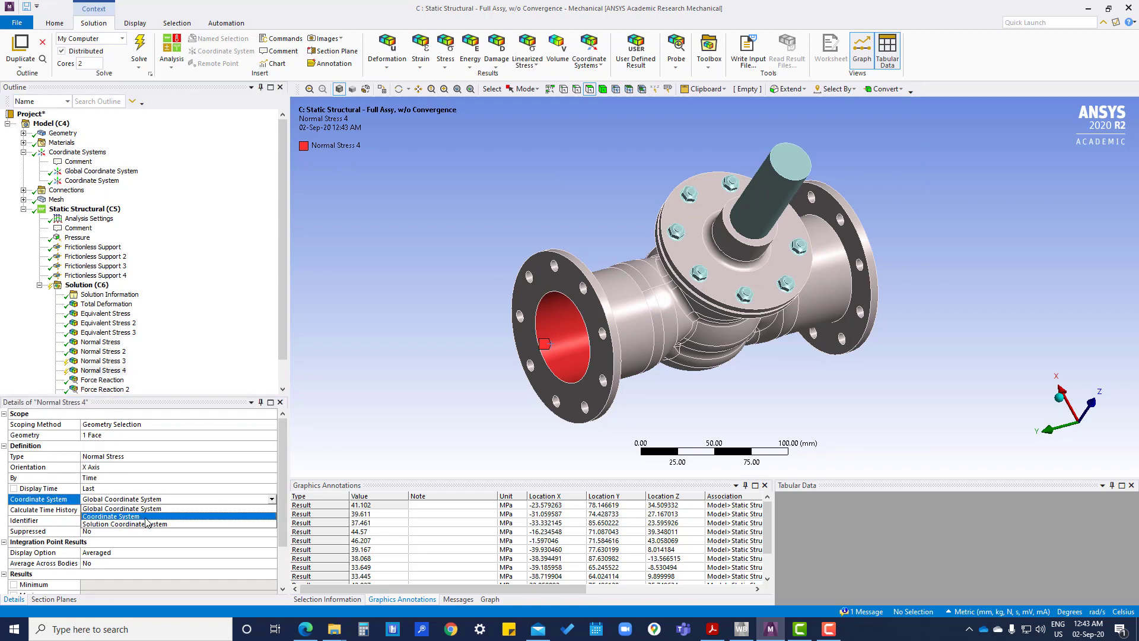
left_click(145, 518)
Evaluate all results; review Normal Stress 3 (-31.555 to 4.0618 MPa) and Normal Stress 4 (-7.4711 to -4.8625 MPa)
right_click(78, 286)
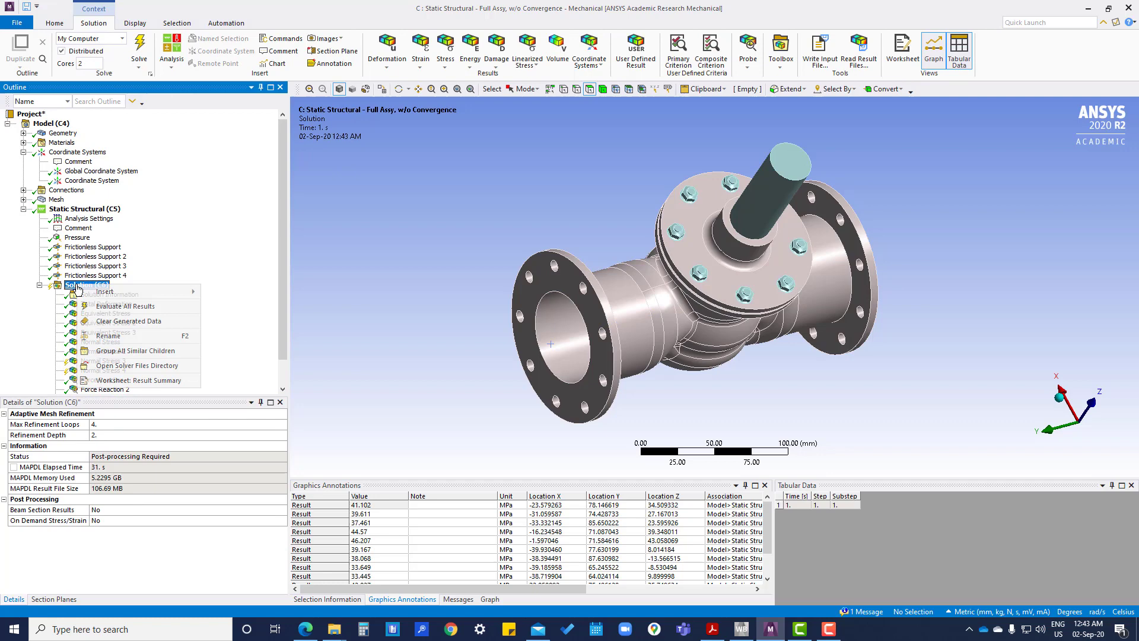
left_click(168, 306)
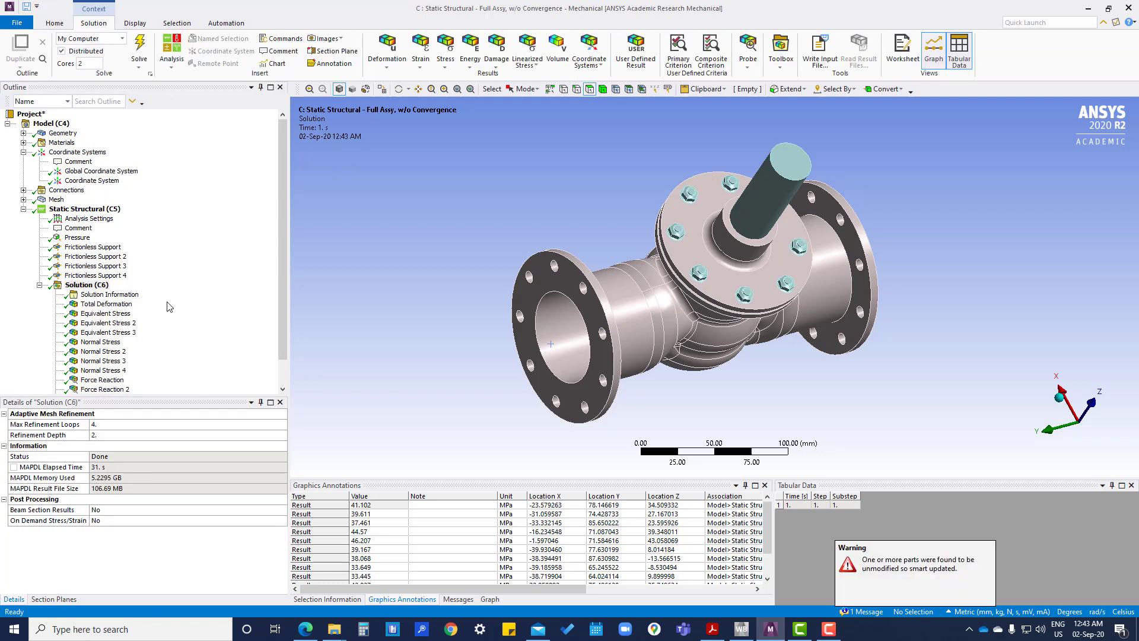
left_click(110, 363)
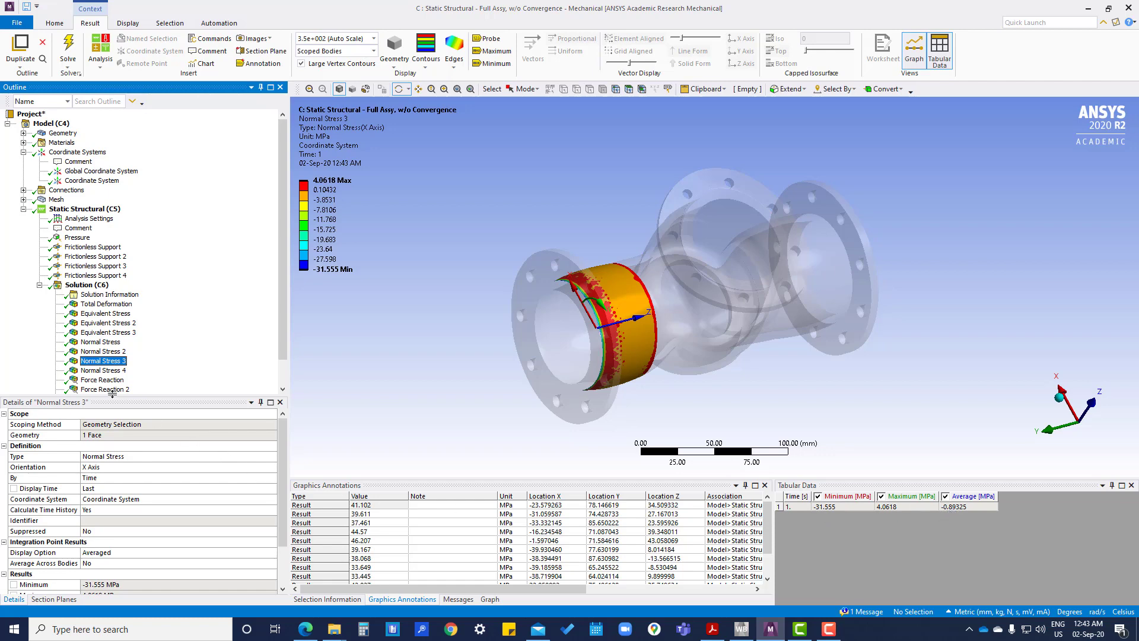
left_click(103, 371)
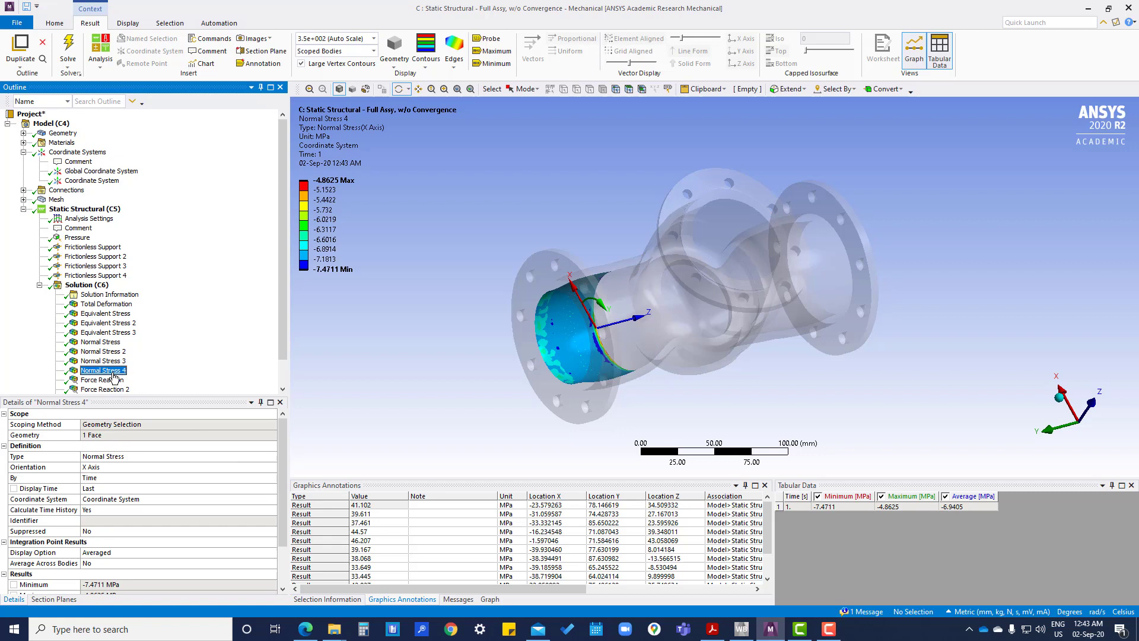